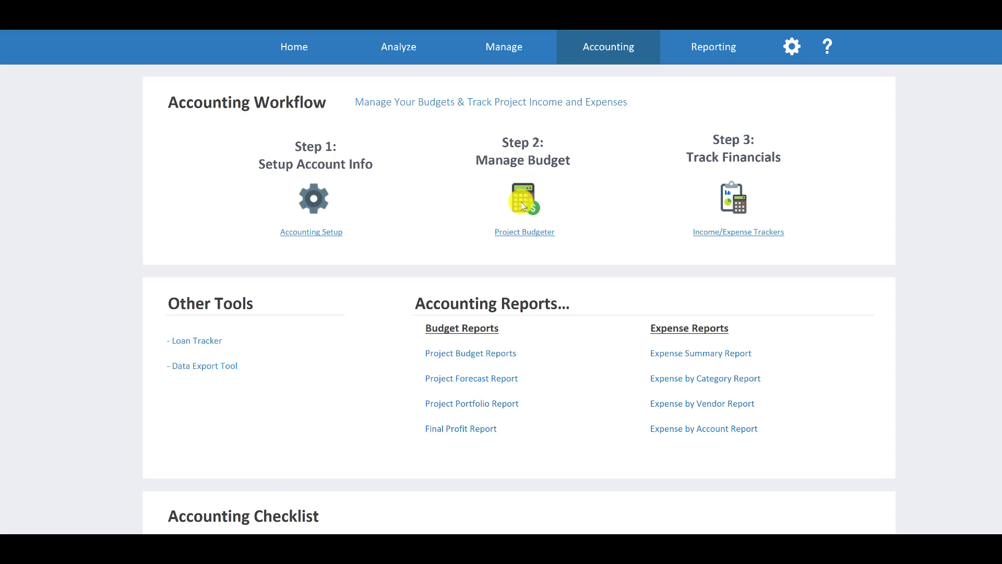
- Open the Project Budgeter from Step 2: Manage Budget on the Accounting workflow page
click(521, 201)
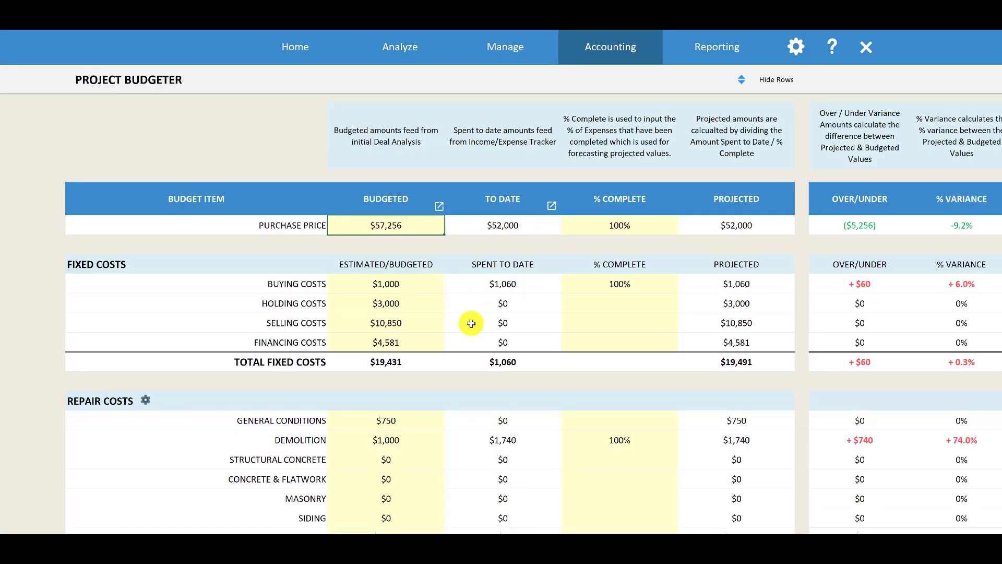
- Select the $13,813 Adders/Contingency/Change Orders budget cell, then go to the Analyze workflow page
scroll(469, 326, down, 7)
scroll(473, 341, down, 3)
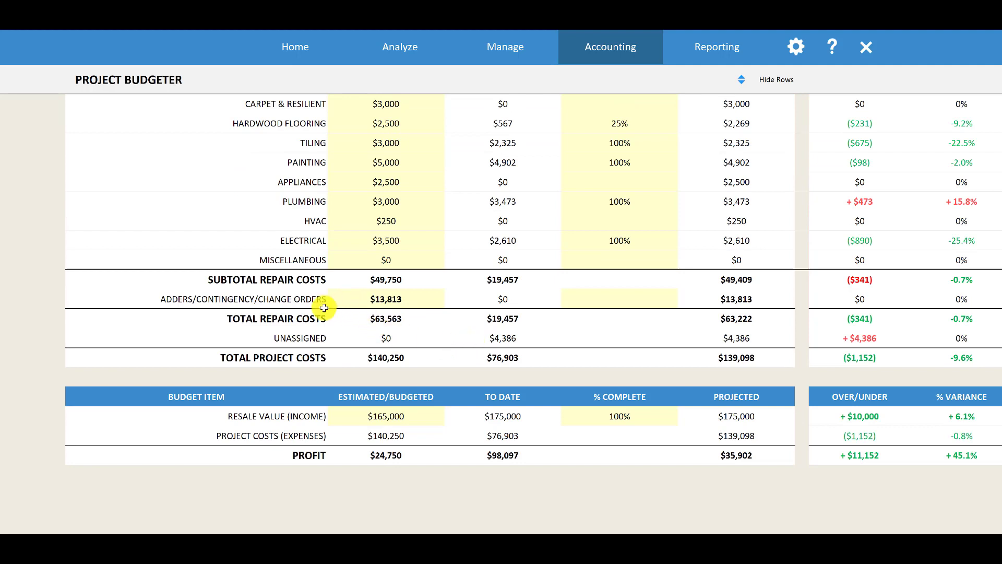
key(Tab)
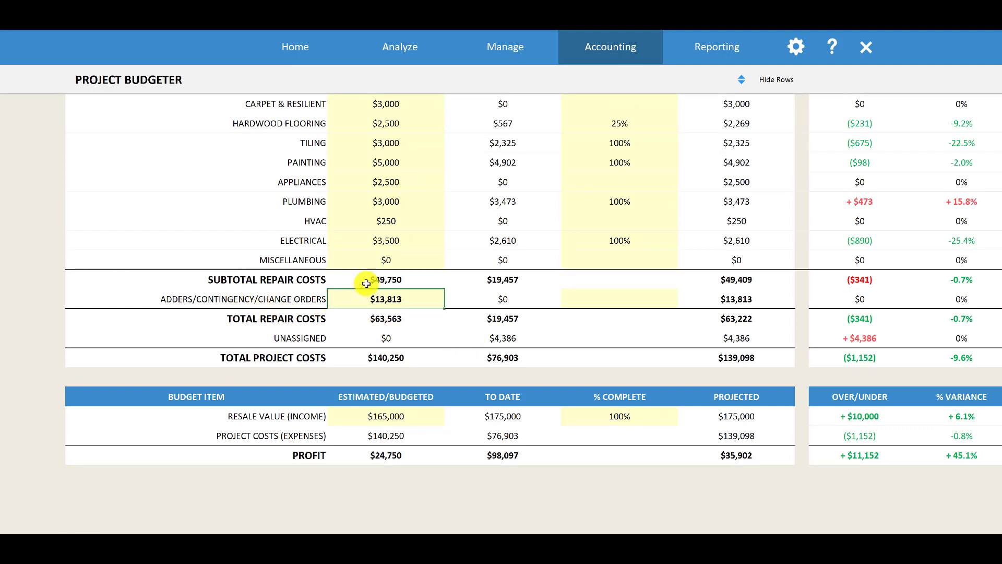
click(410, 62)
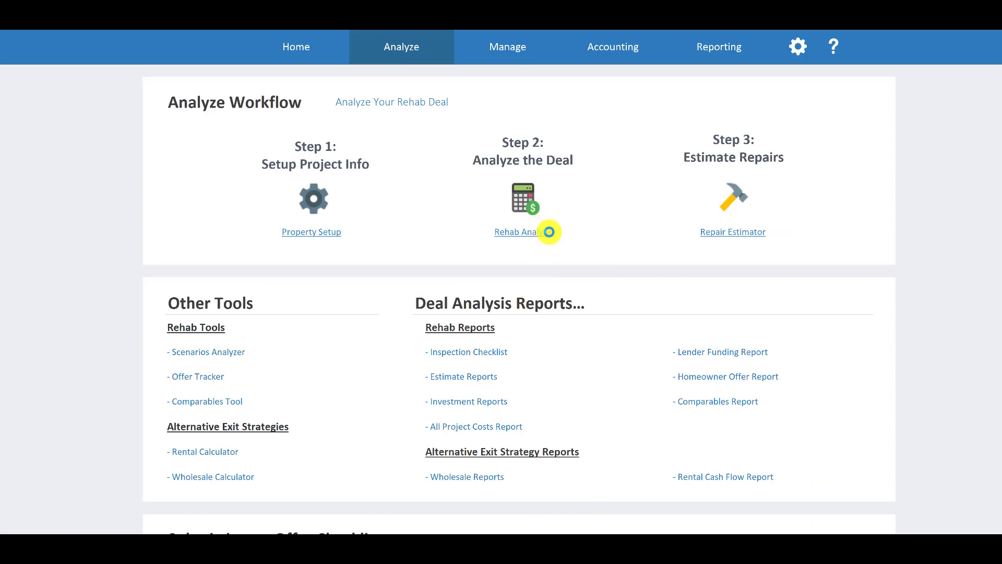
- Open the Rehab Analyzer to its $49,750 repair subtotal and $13,813 adders section
click(544, 226)
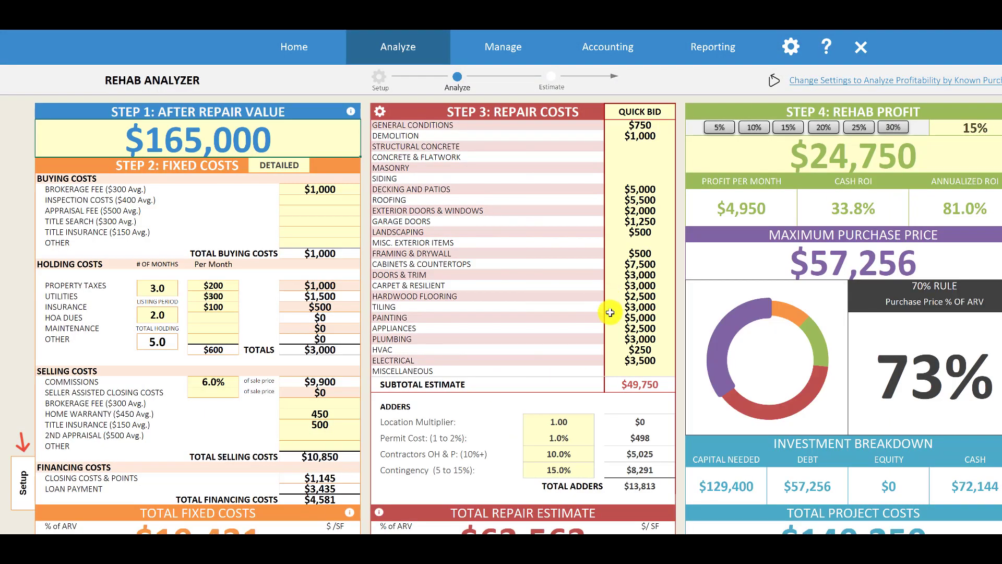
scroll(600, 308, down, 2)
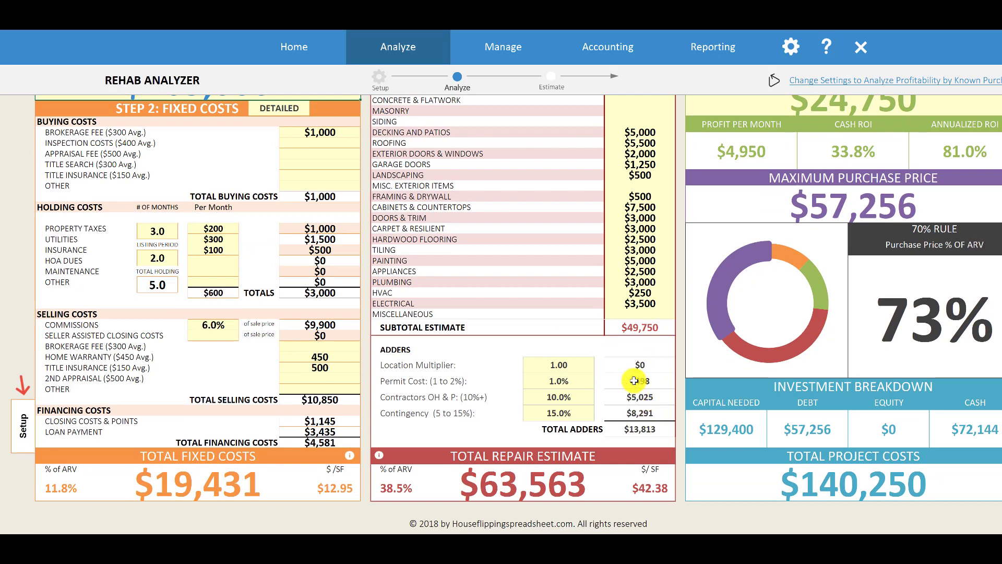
scroll(600, 308, up, 1)
scroll(571, 239, up, 1)
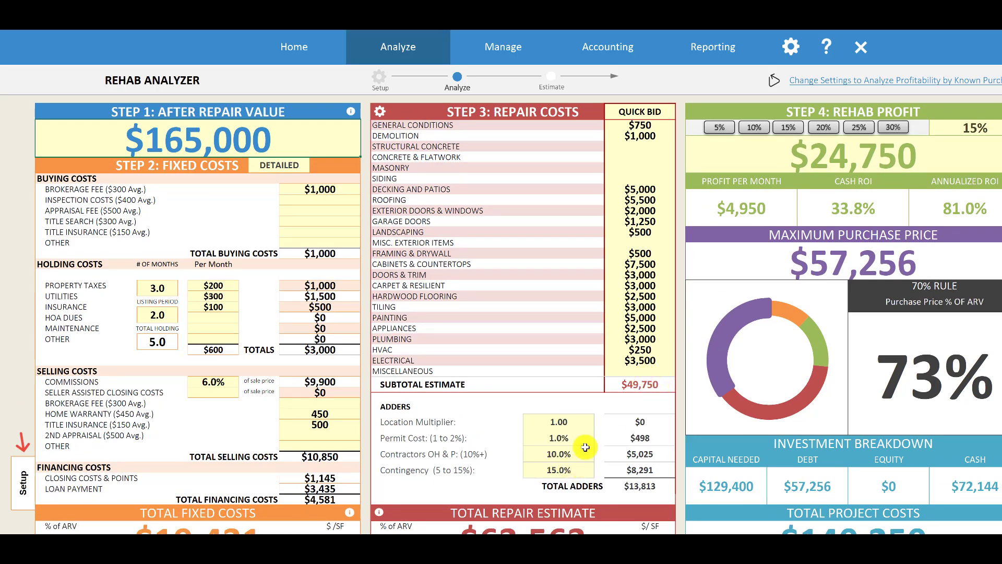
- Review the Contractors OH & P, Permit Cost, 15% Contingency, $49,750 subtotal and $13,813 adders, then return to Accounting
click(573, 457)
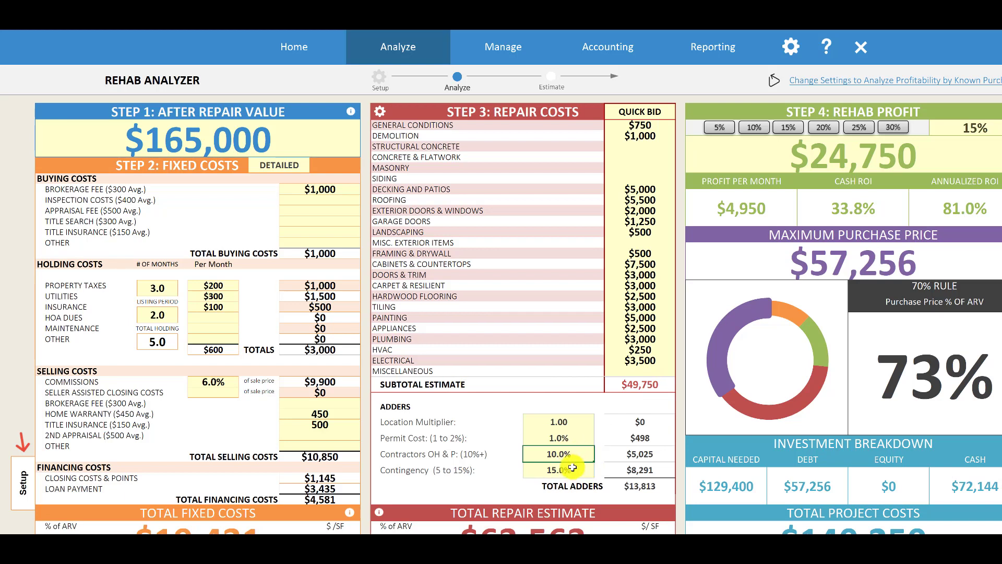
click(573, 439)
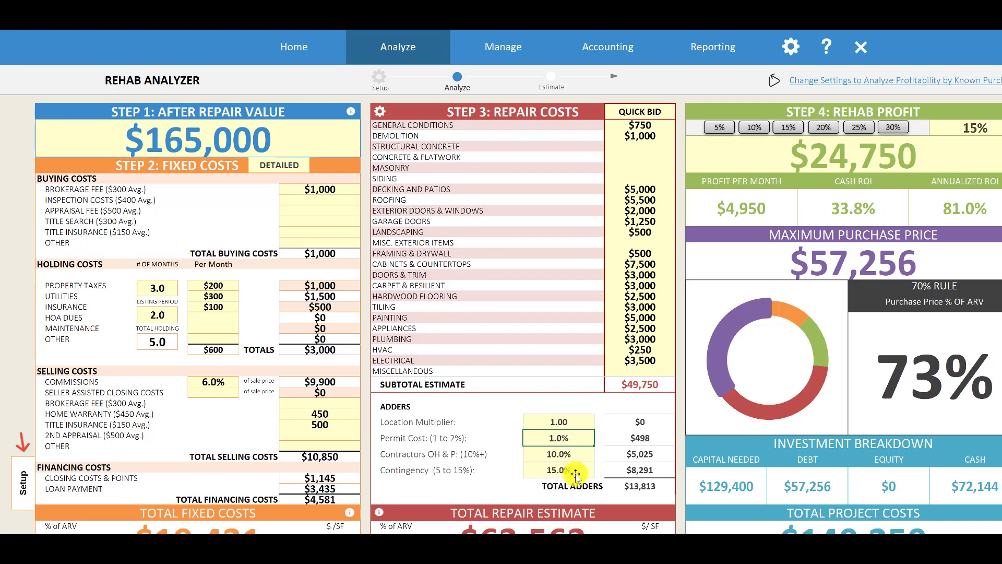
click(575, 468)
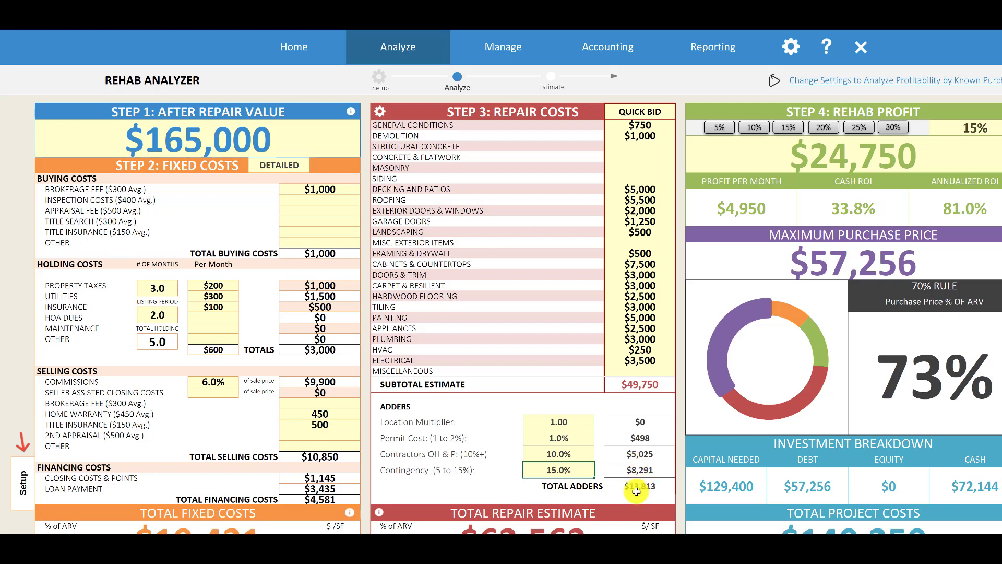
click(640, 384)
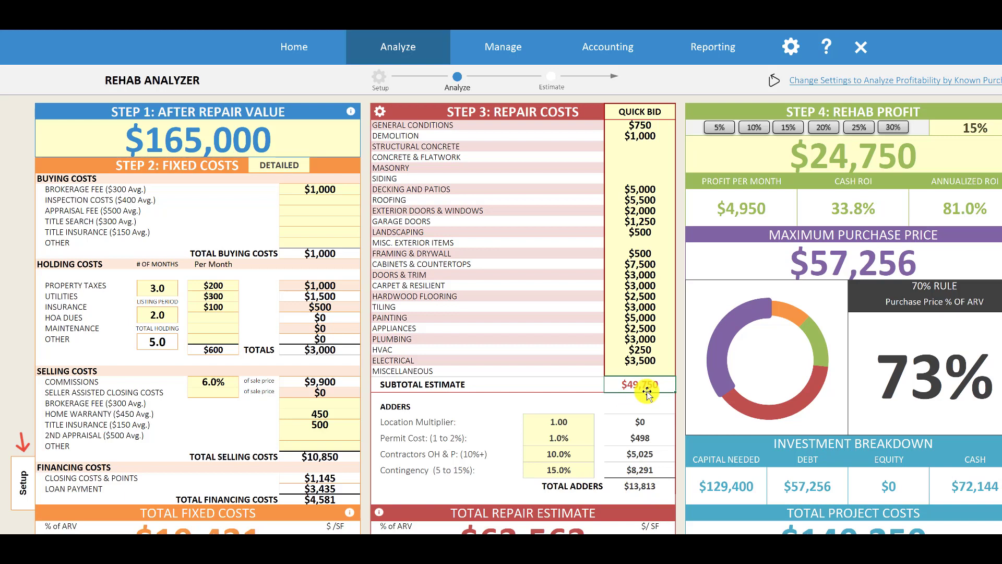
click(650, 487)
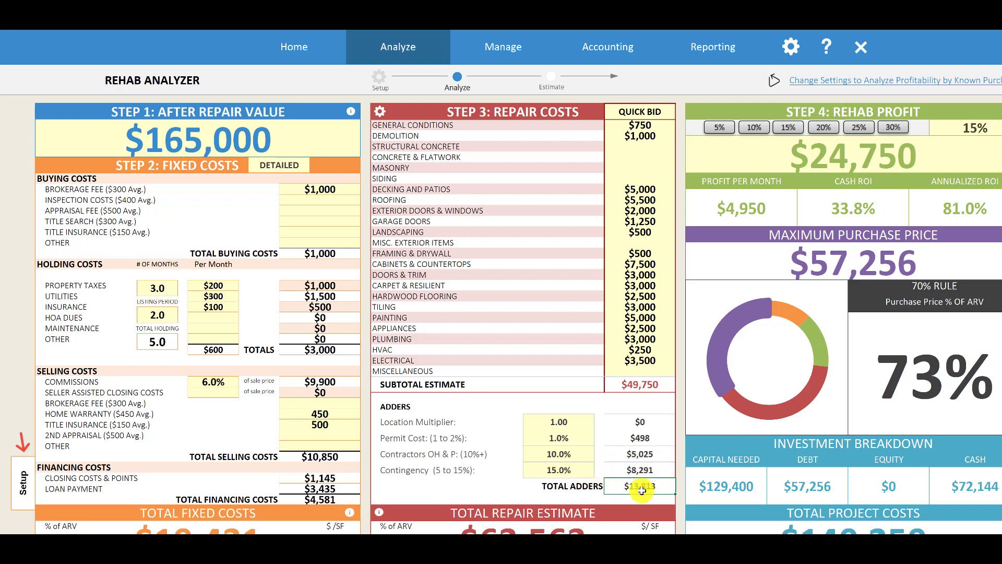
scroll(637, 491, down, 2)
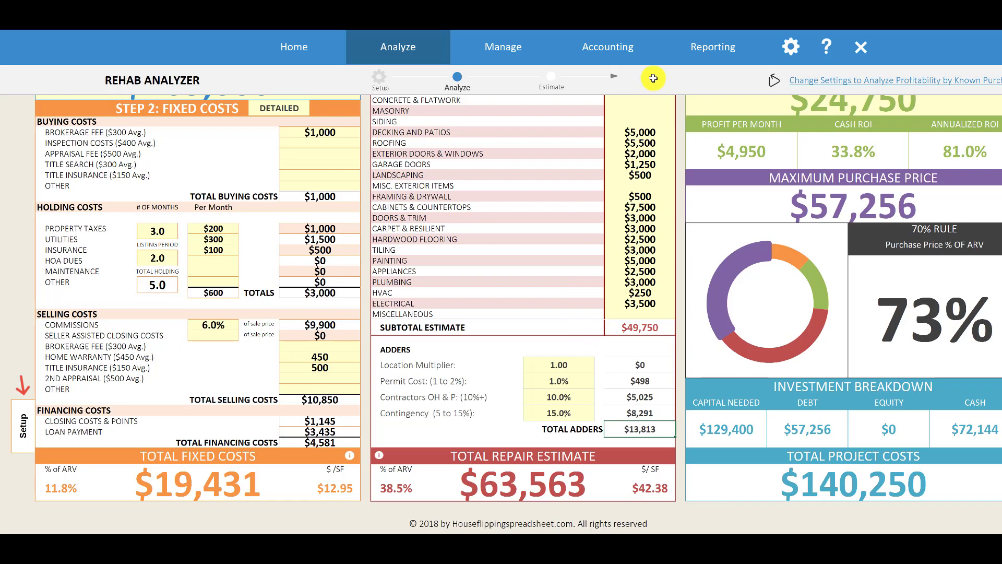
click(635, 61)
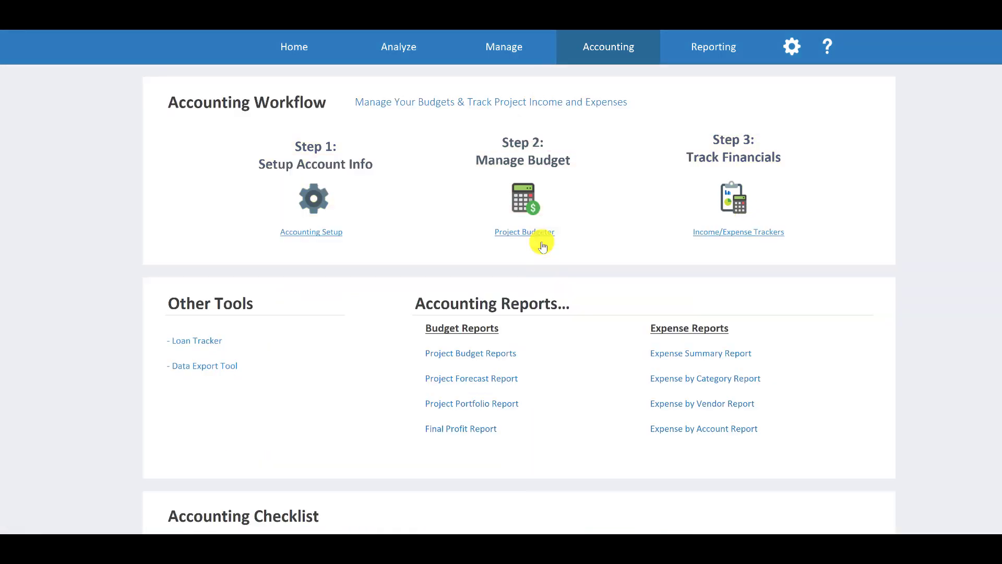
- Reopen the Project Budgeter and compare the $13,813 change-orders line with the $49,750 subtotal
click(531, 210)
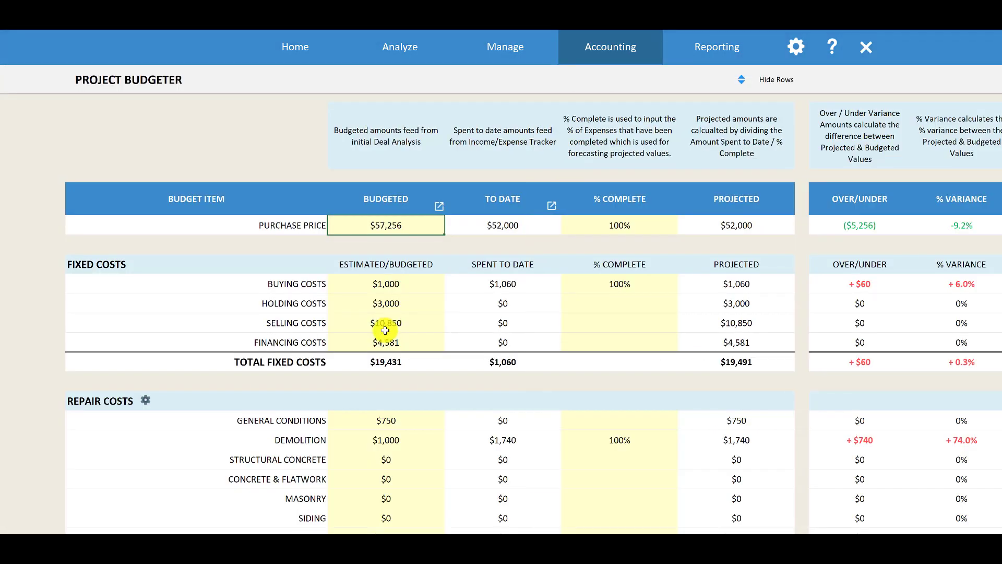
scroll(398, 312, down, 10)
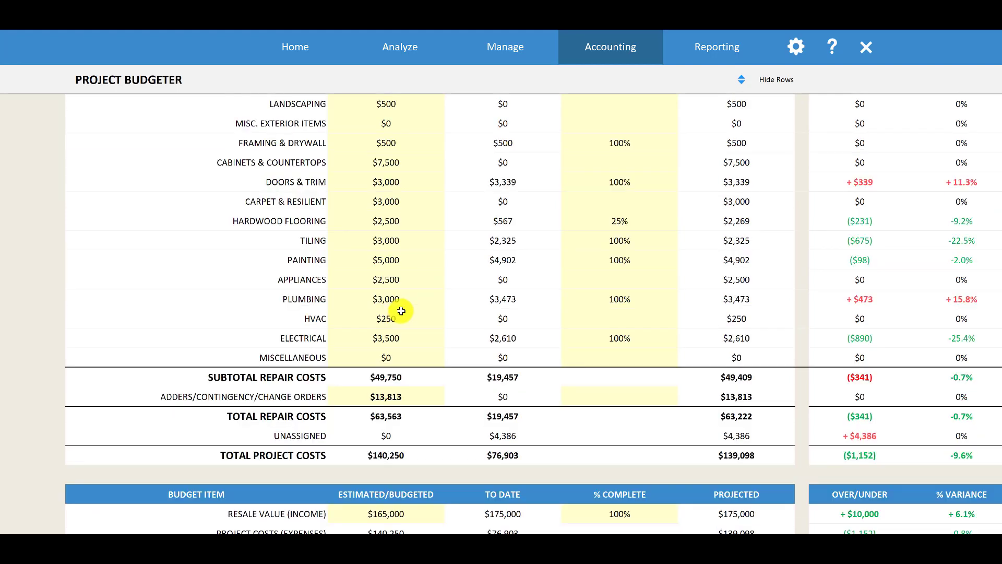
click(365, 298)
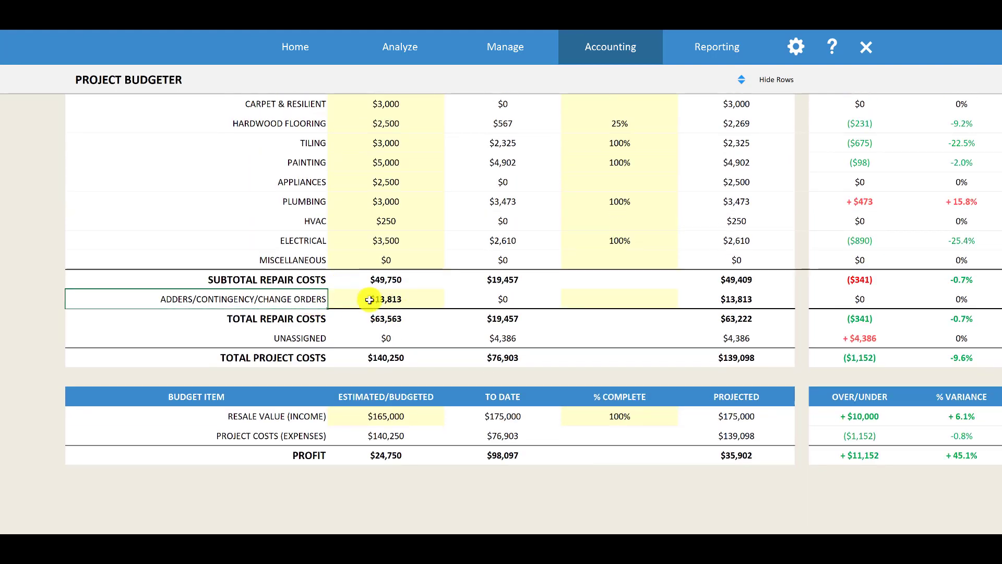
click(400, 280)
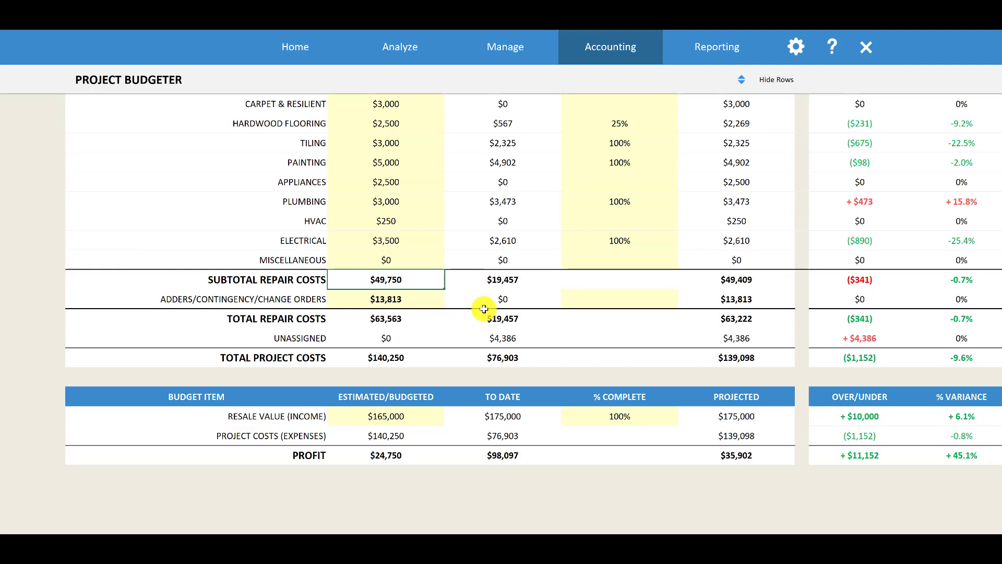
- Open the Income Tracker behind the to-date amounts, showing the $175,000 sale entry
scroll(522, 292, up, 5)
scroll(524, 298, up, 5)
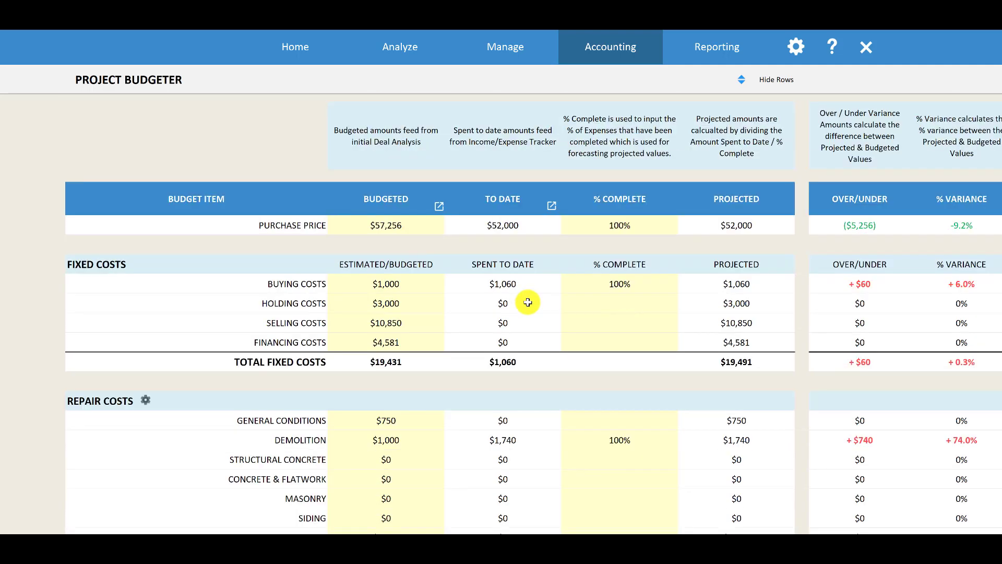
click(521, 203)
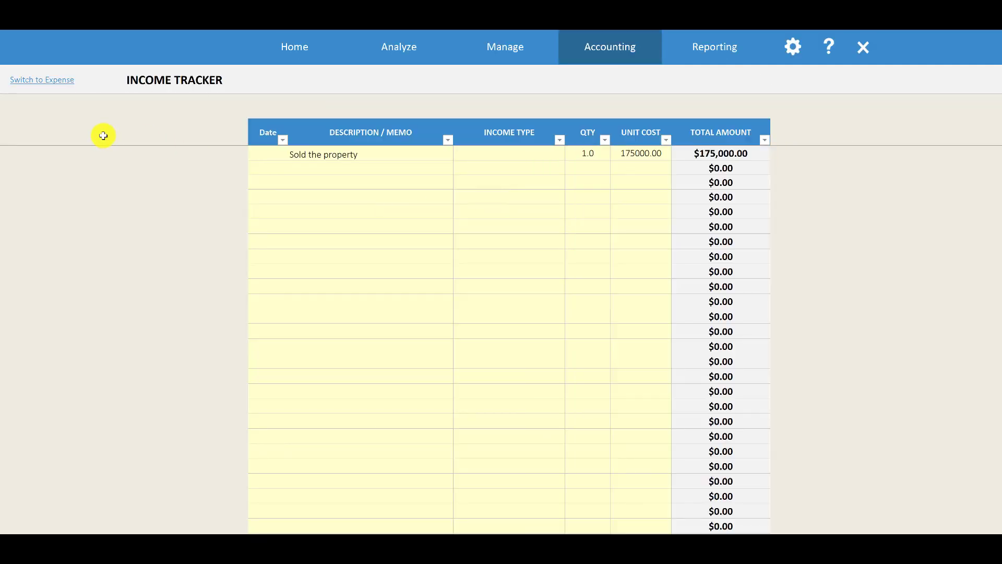
- Switch to the Expense Tracker and bring the $500 Electrical Change order entry into view
click(58, 81)
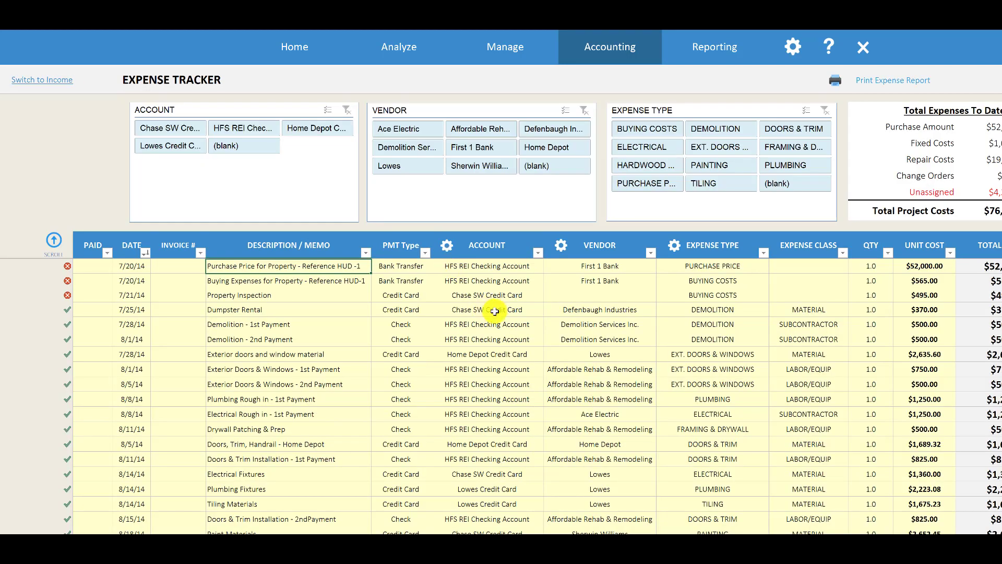
scroll(694, 346, down, 4)
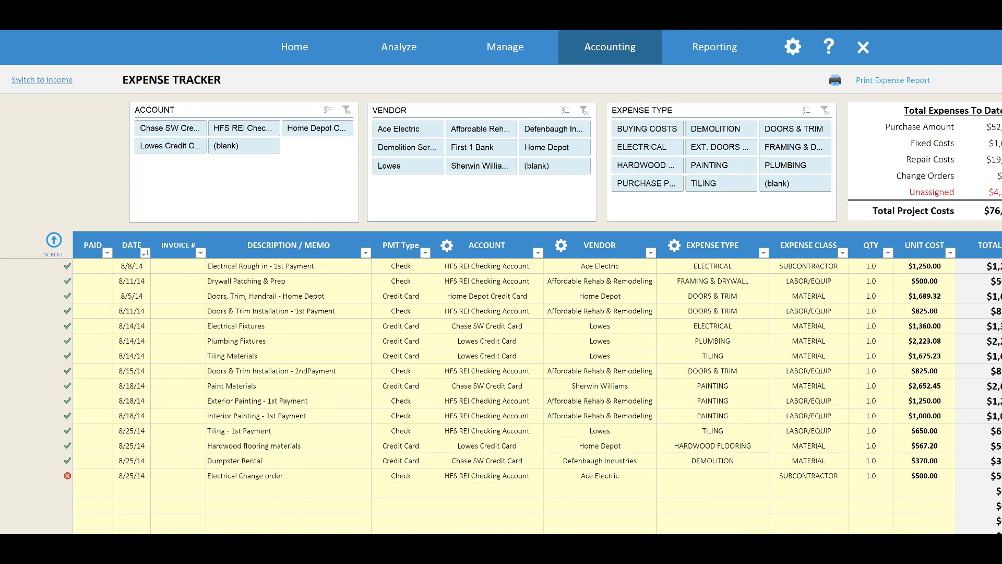
scroll(626, 475, down, 1)
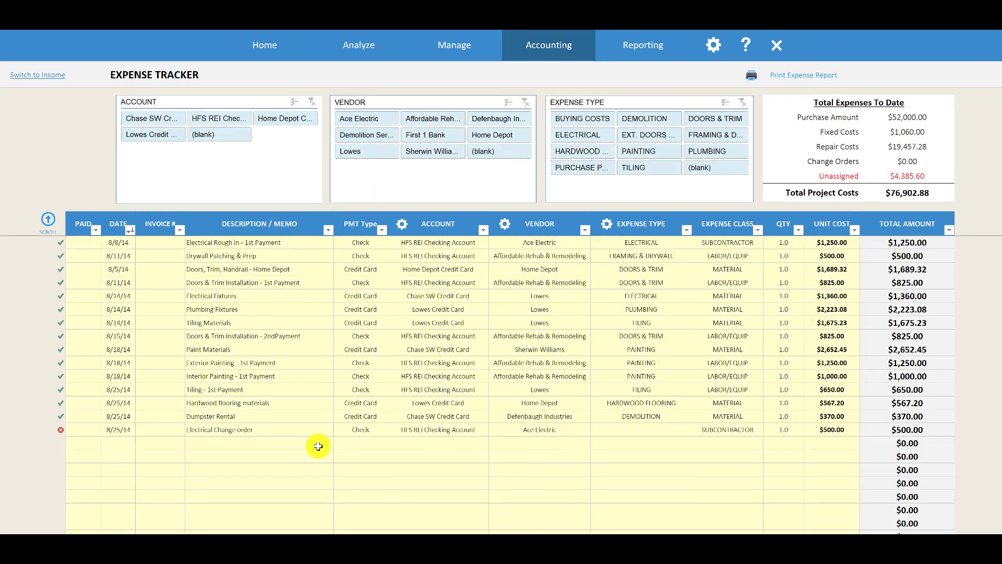
click(319, 445)
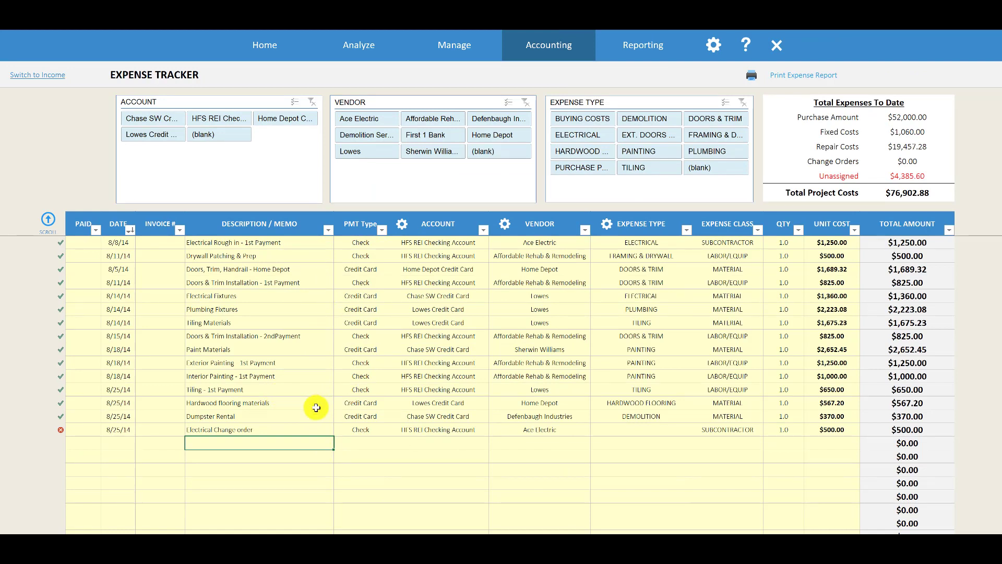
click(678, 417)
- Enter 'Change Order #2 Building New Deck' as the description in the next empty expense row
click(698, 416)
key(Escape)
click(238, 444)
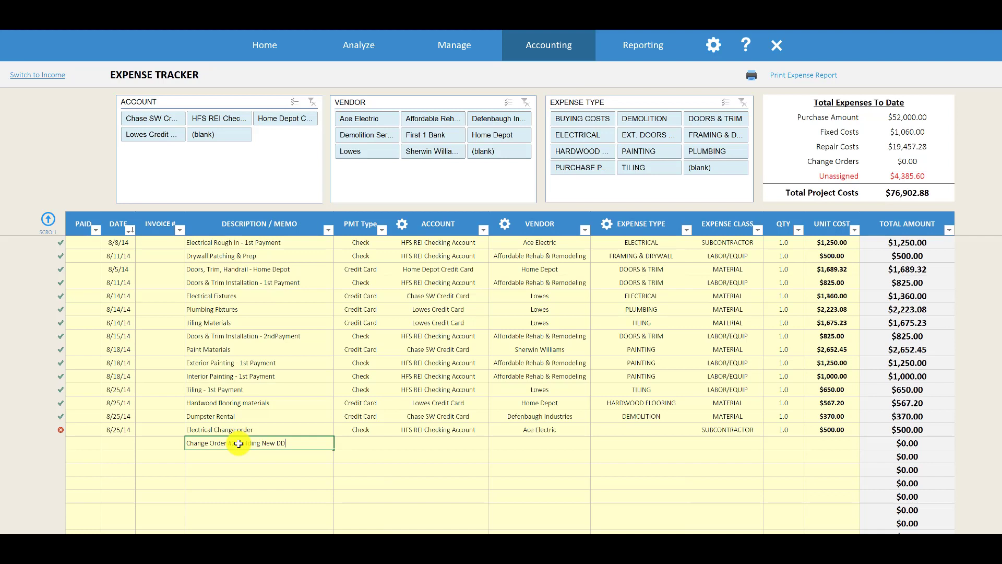
text(ck)
click(462, 442)
click(493, 447)
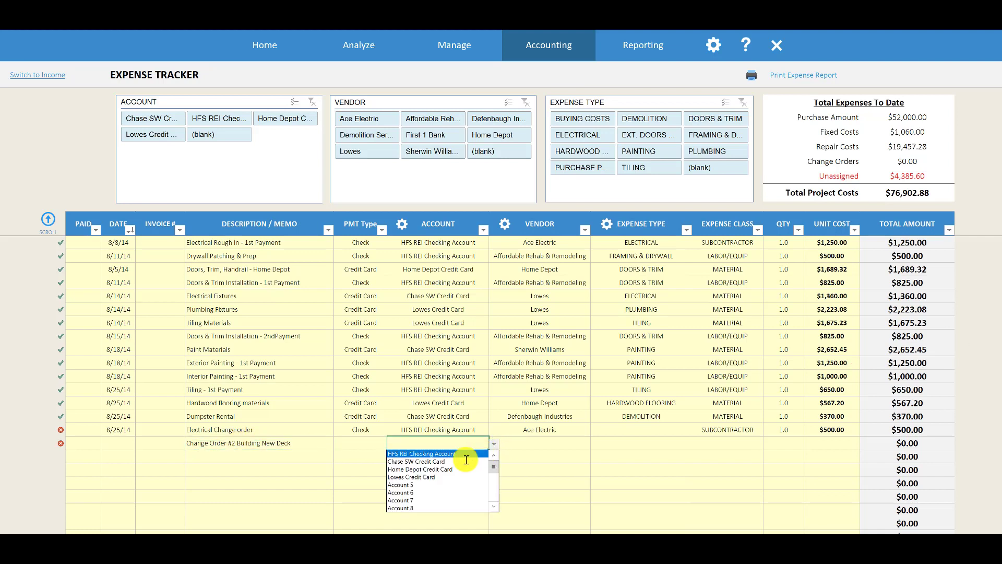
- Set the row's account to HFS REI Checking, vendor Affordable Rehab & Remodeling, type CHANGE ORDER
click(461, 452)
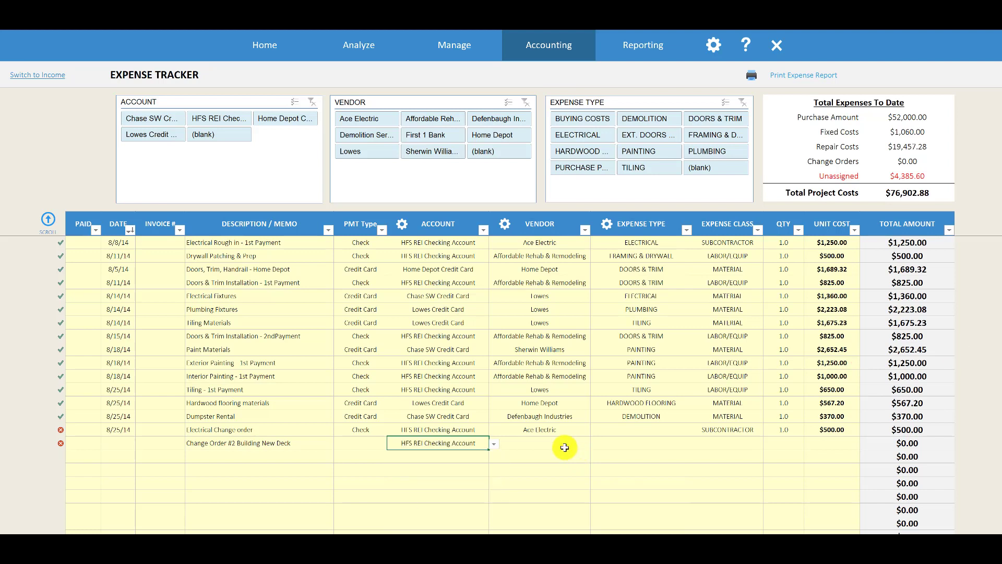
click(582, 447)
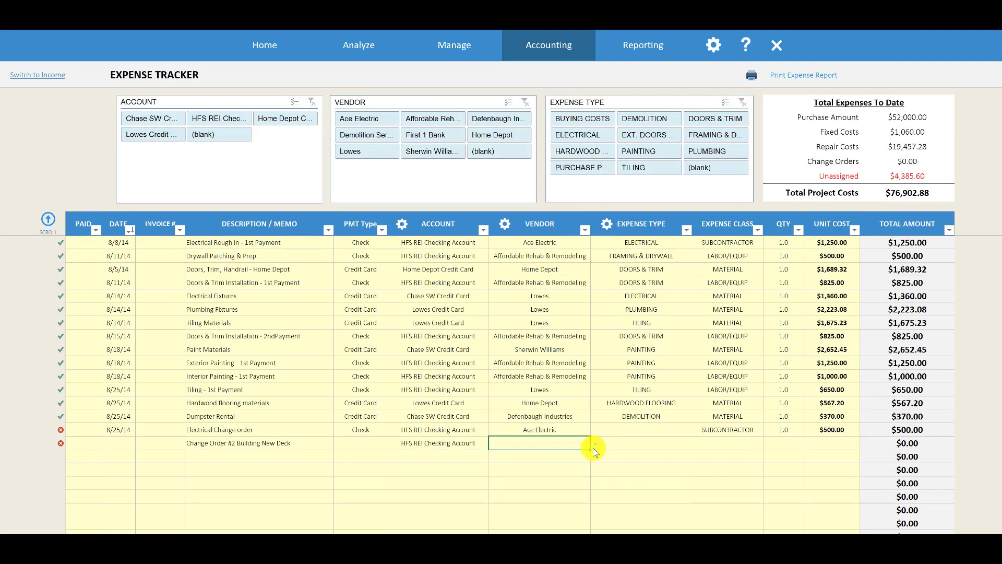
click(595, 445)
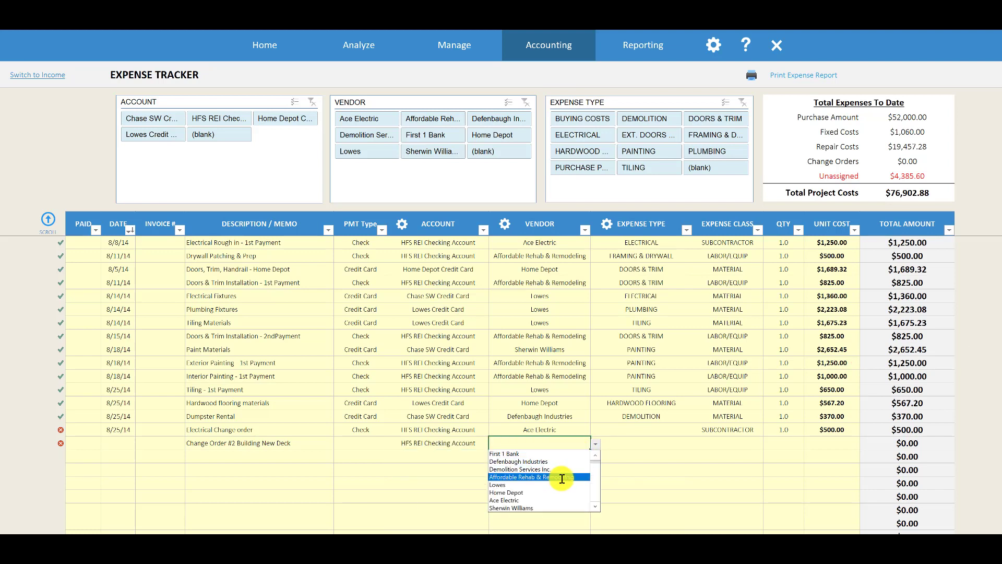
click(561, 478)
click(659, 444)
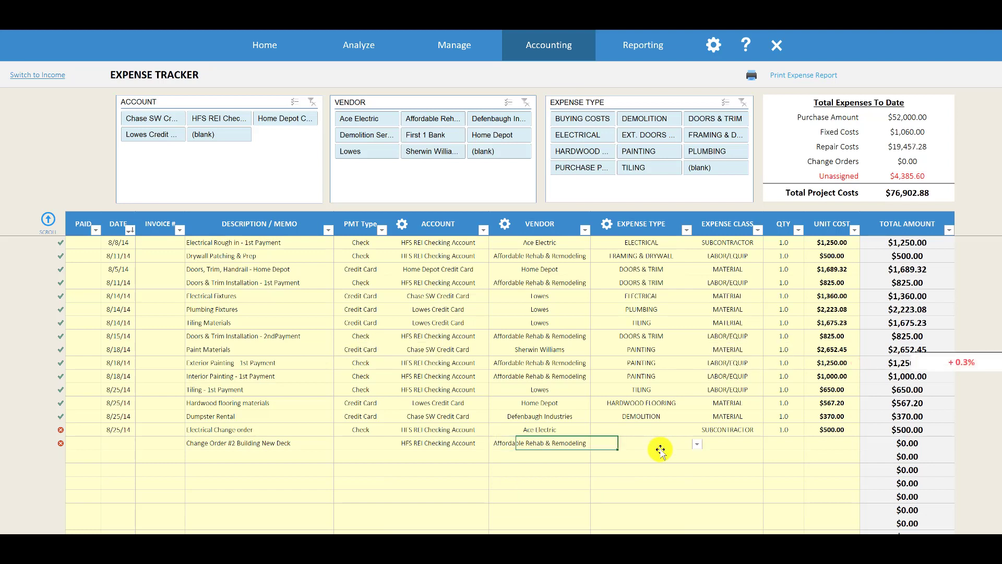
click(696, 444)
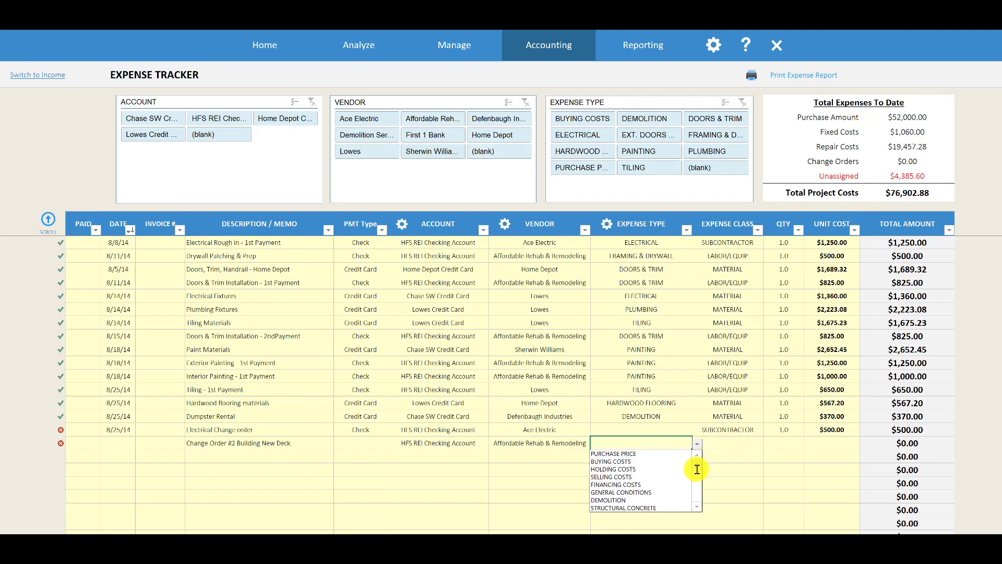
scroll(697, 467, down, 2)
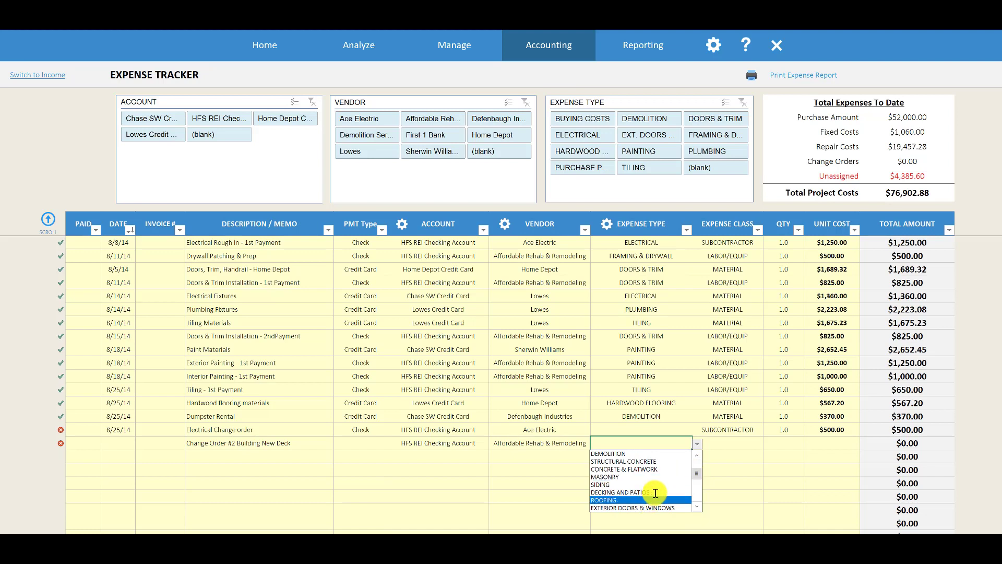
drag(698, 475, 703, 505)
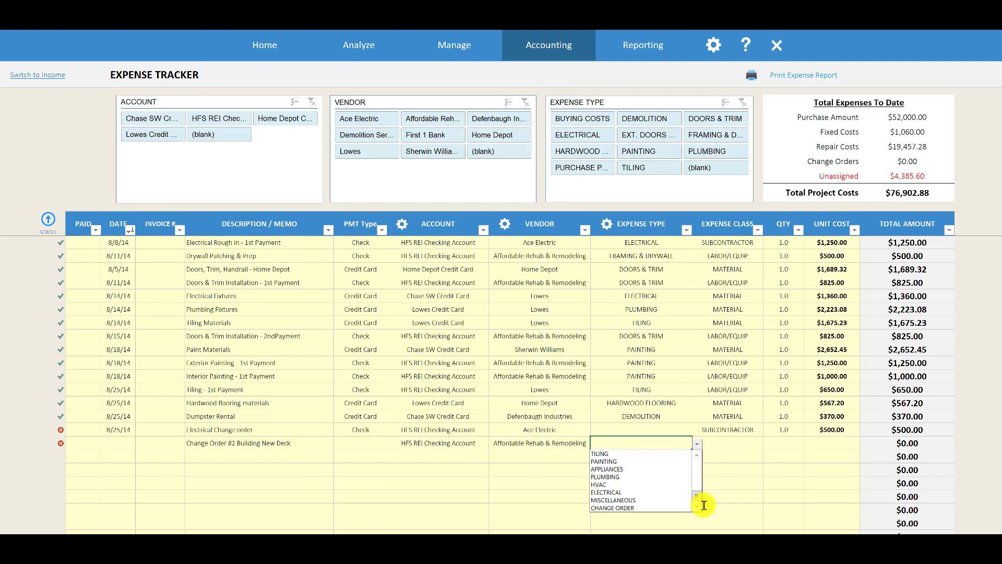
click(667, 508)
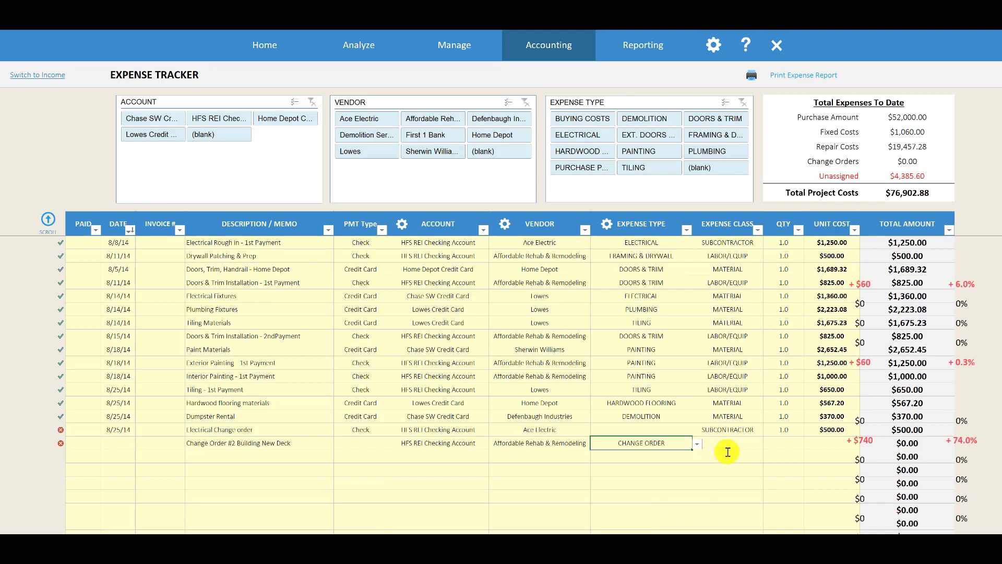
- Enter quantity 1 and unit cost 5000 for the change order expense
click(759, 447)
click(792, 450)
text(1)
click(832, 443)
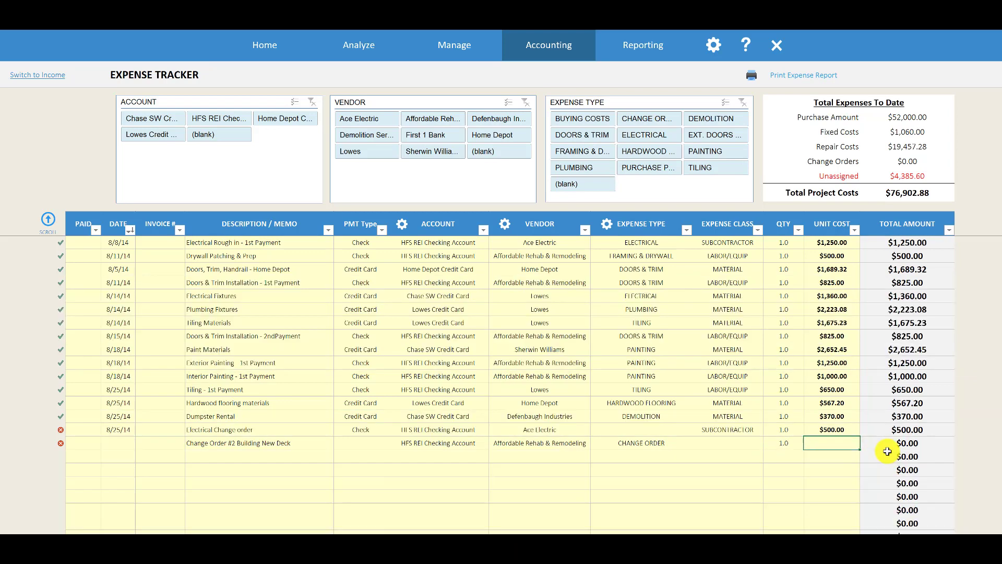
text(5000)
key(Return)
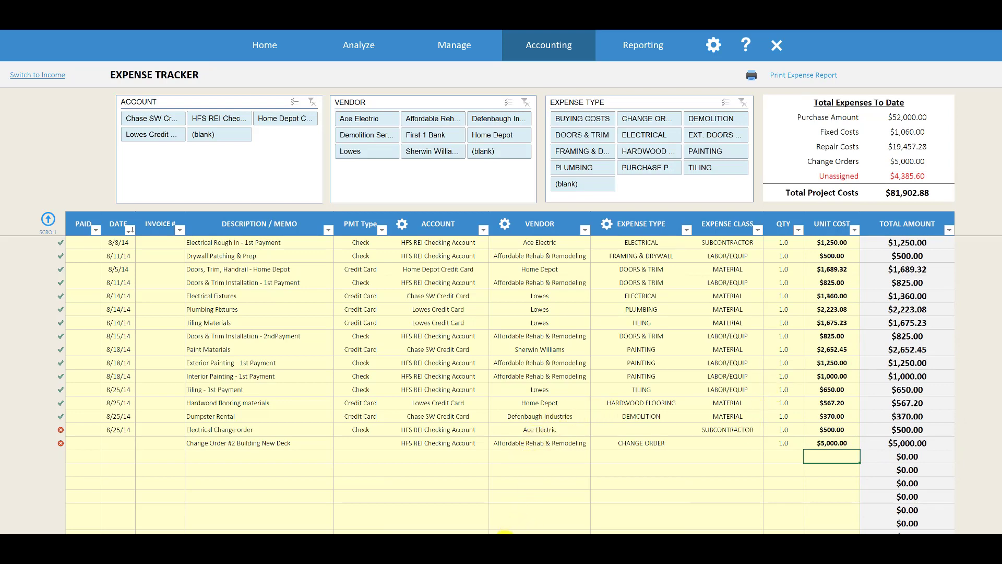
key(ctrl+Page_Down)
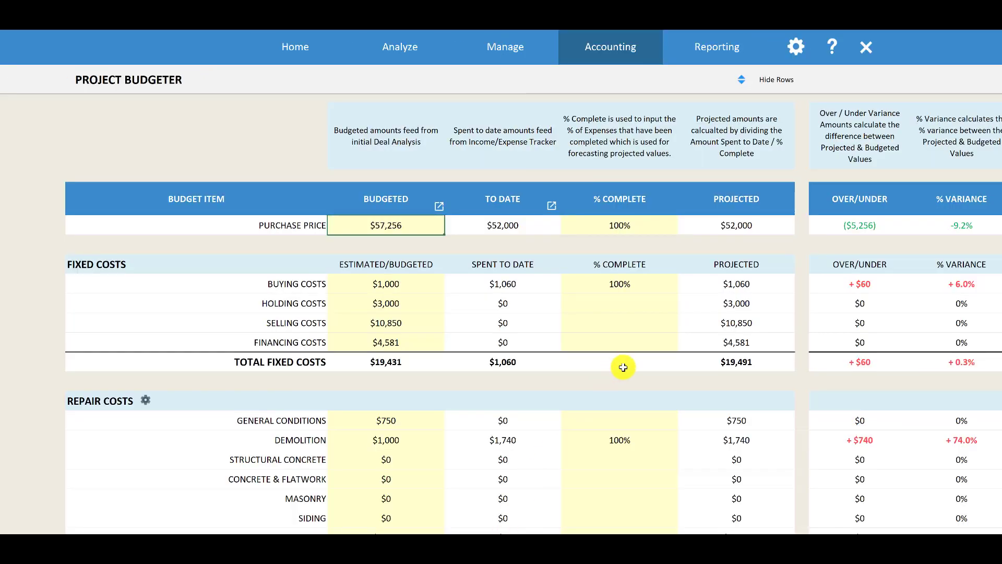
scroll(601, 373, down, 10)
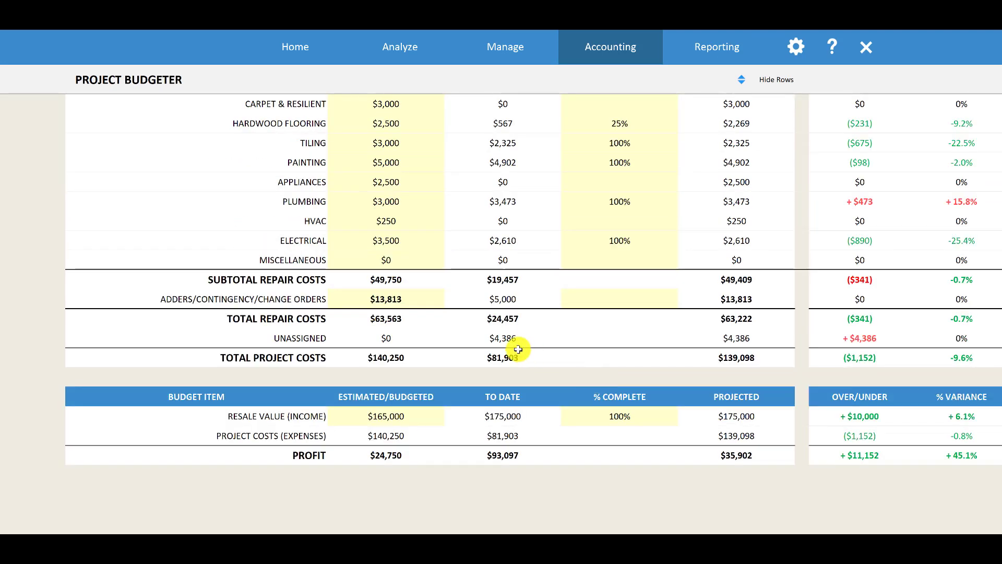
click(508, 300)
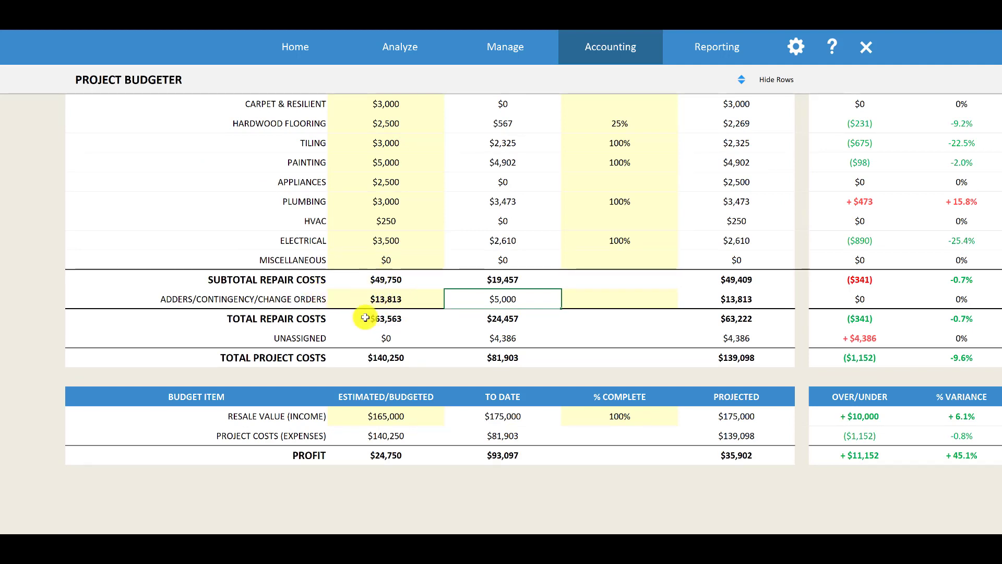
click(399, 301)
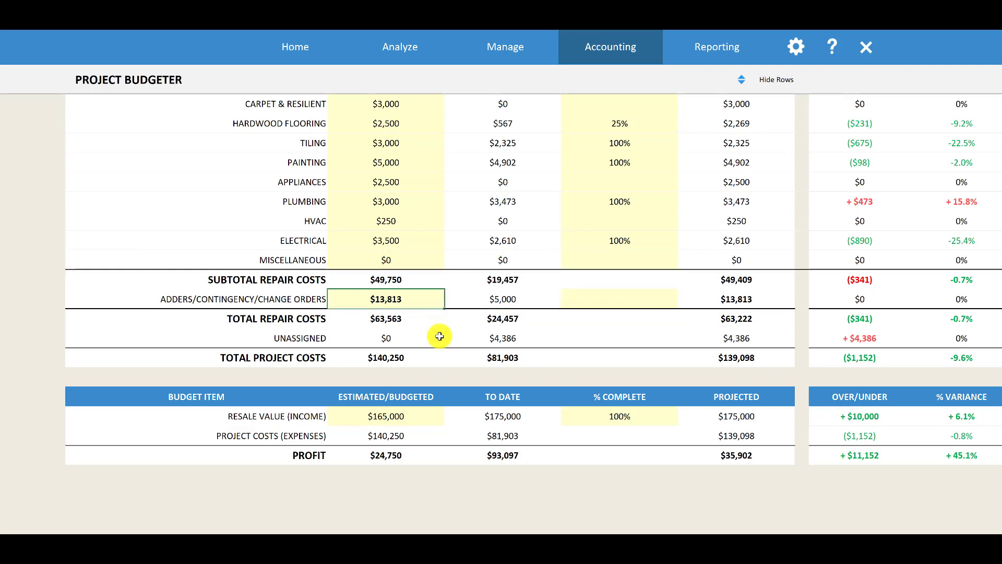
click(516, 299)
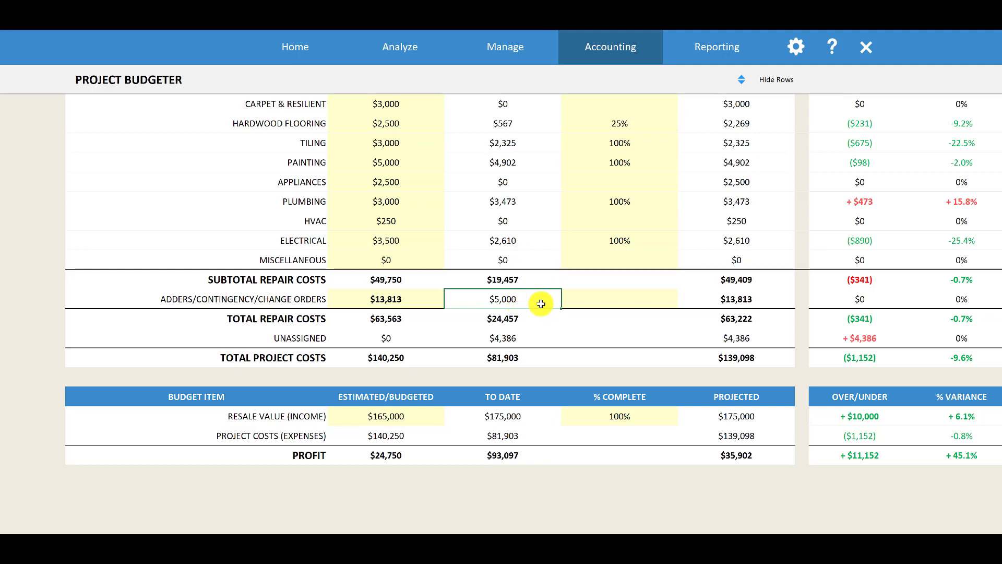
click(601, 300)
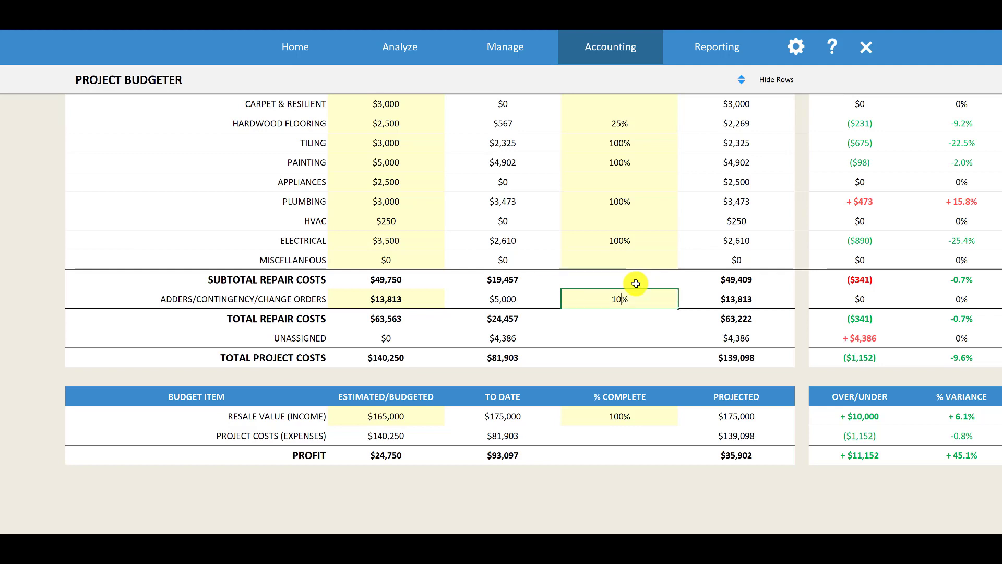
- Mark the change-orders line 100% complete, giving $5,000 projected and ($8,813) over/under
text(100)
key(Return)
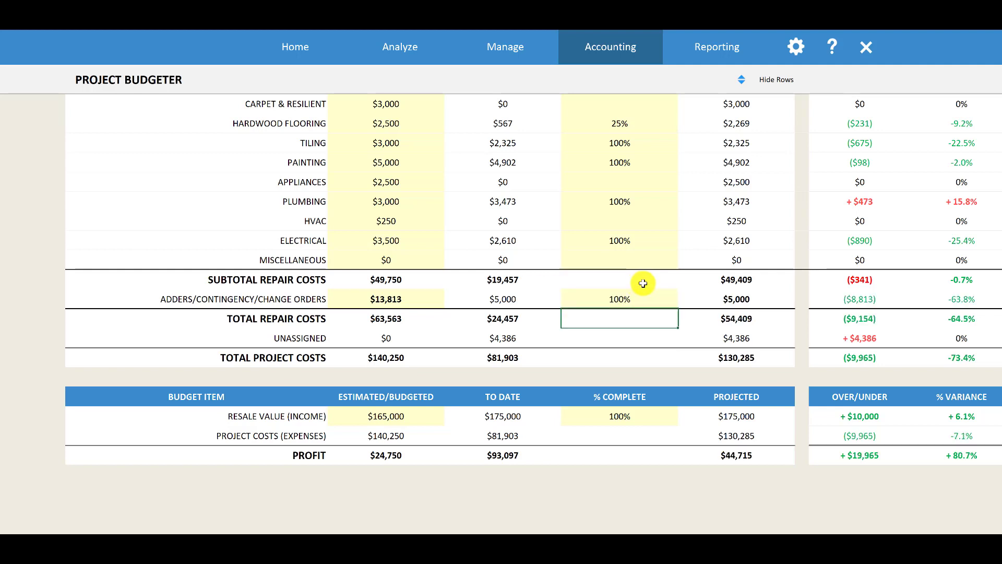
click(731, 302)
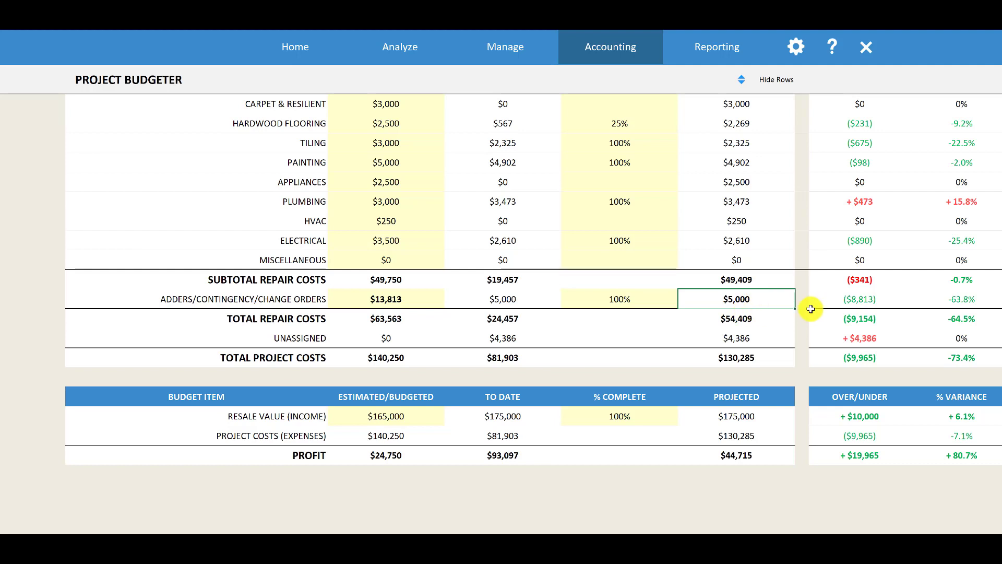
click(835, 307)
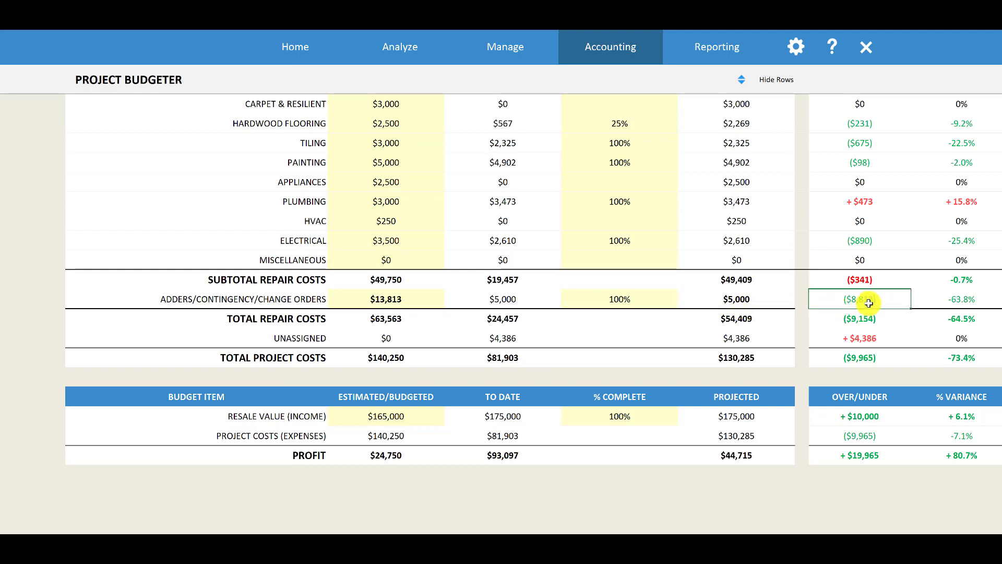
- Compare the $13,813 budgeted amount with the 100% complete entry and $5,000 spent to date
click(424, 300)
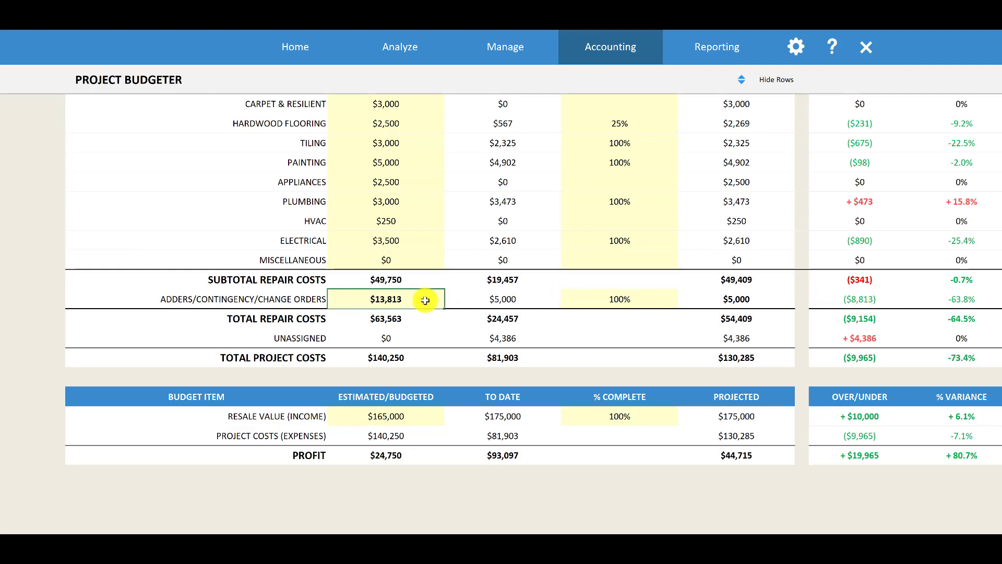
click(600, 301)
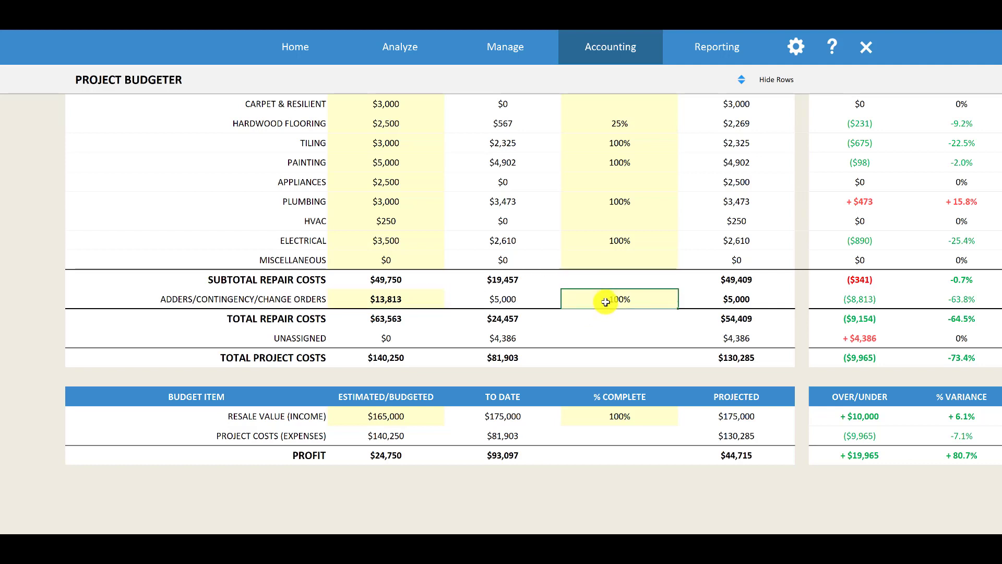
click(416, 298)
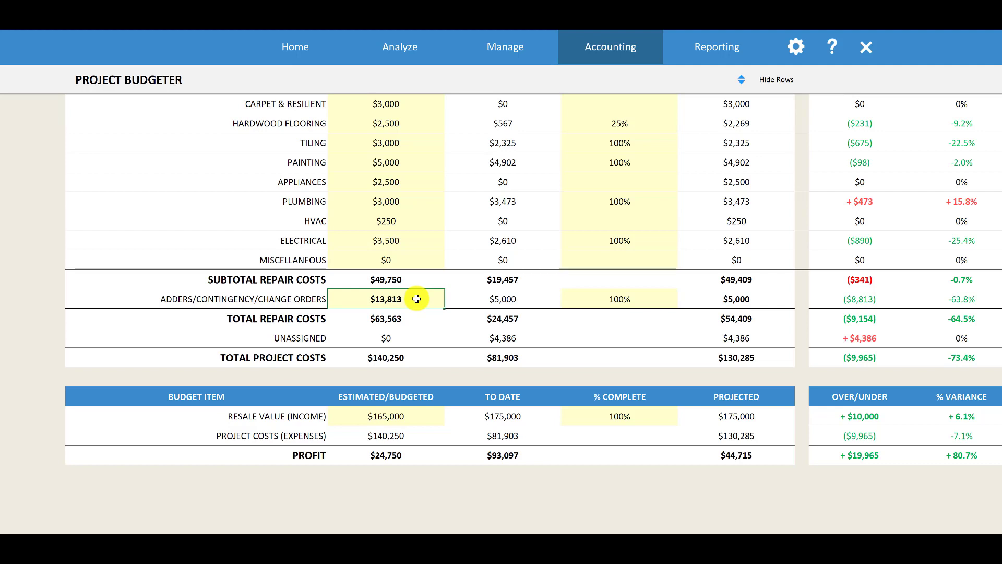
click(508, 299)
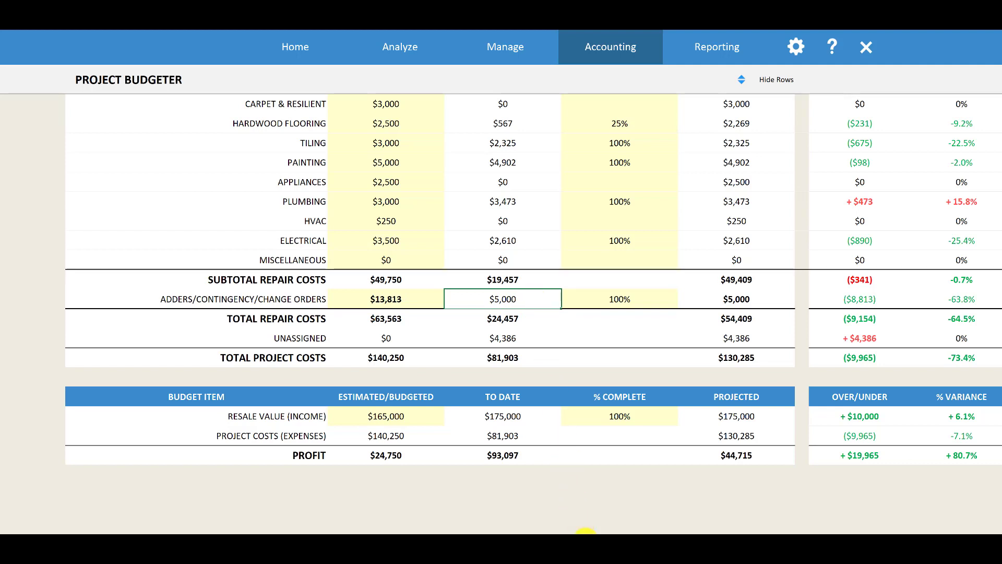
click(586, 531)
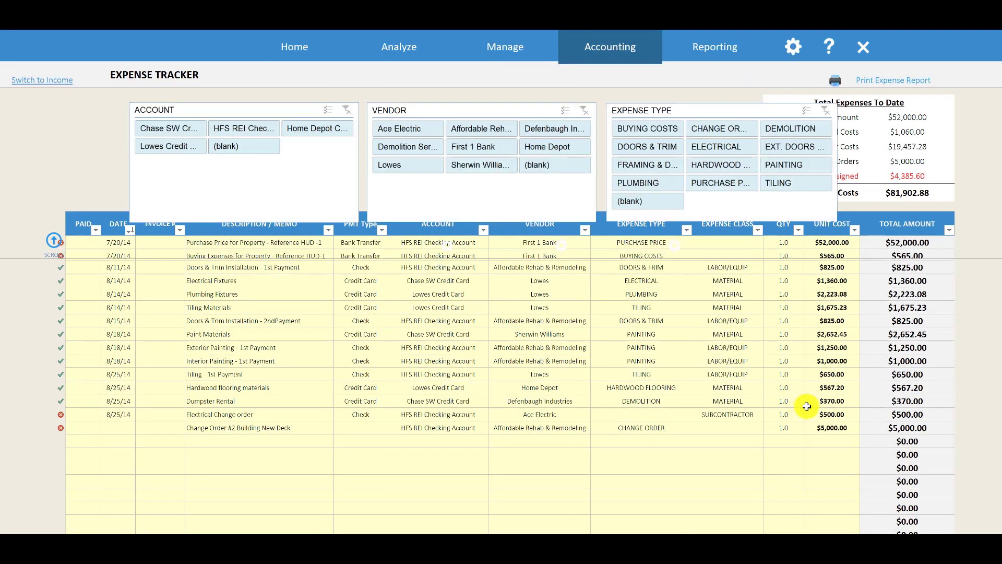
- Check the deck change order's expense type options and leave it as CHANGE ORDER
scroll(887, 434, down, 2)
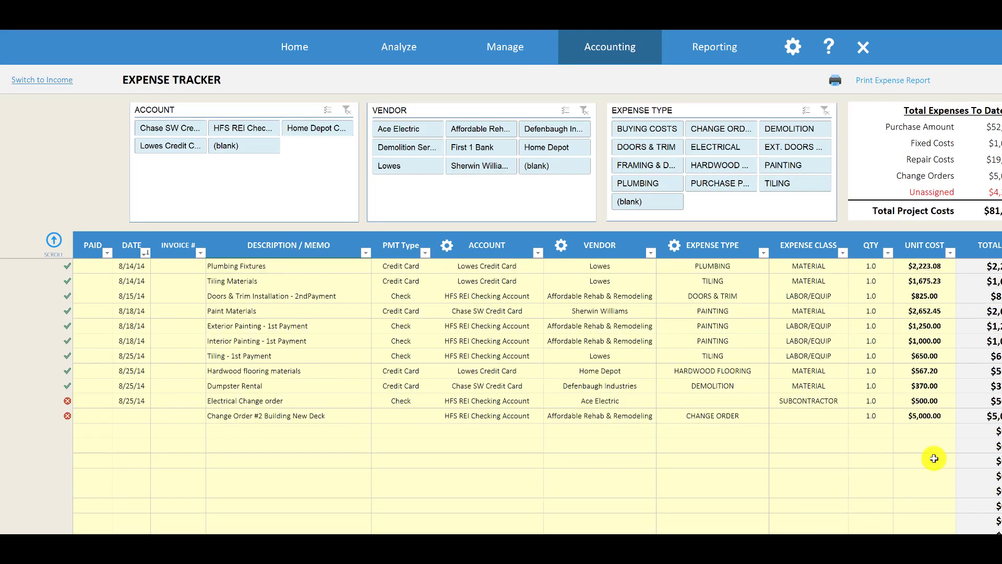
click(756, 416)
click(774, 417)
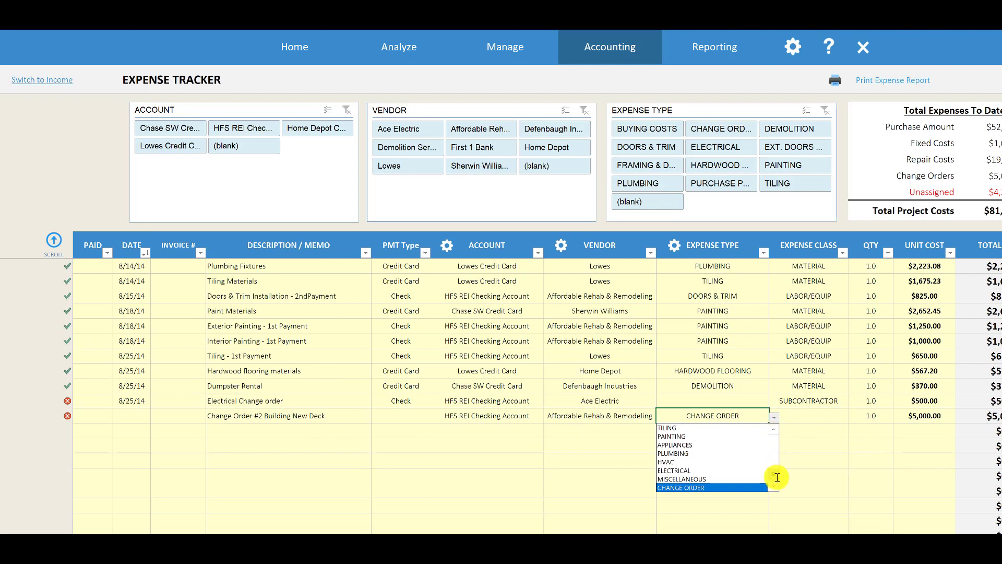
key(Escape)
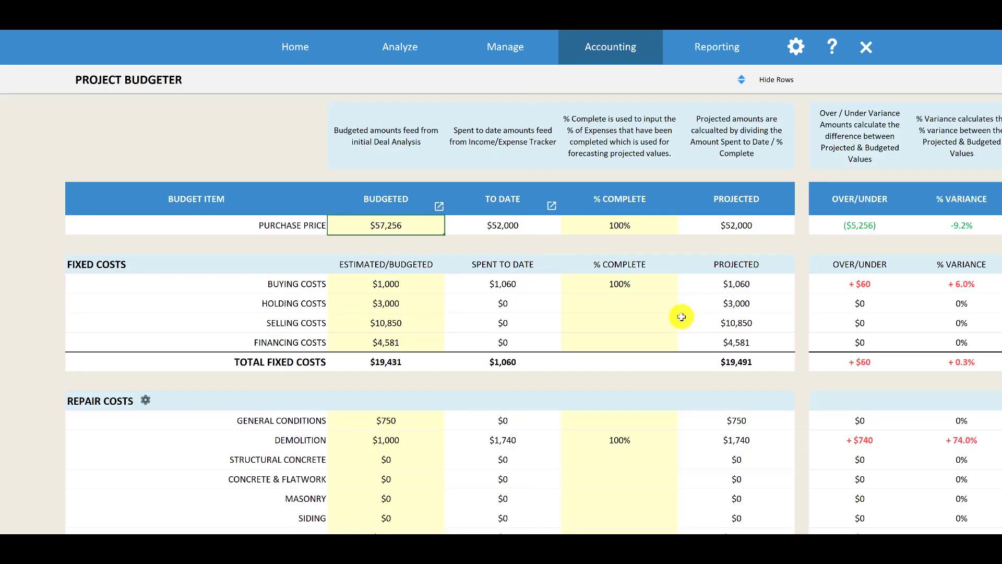
- Review the Project Budgeter's repair totals and 100% change-order row, then go back to the Accounting Workflow page
scroll(681, 312, down, 9)
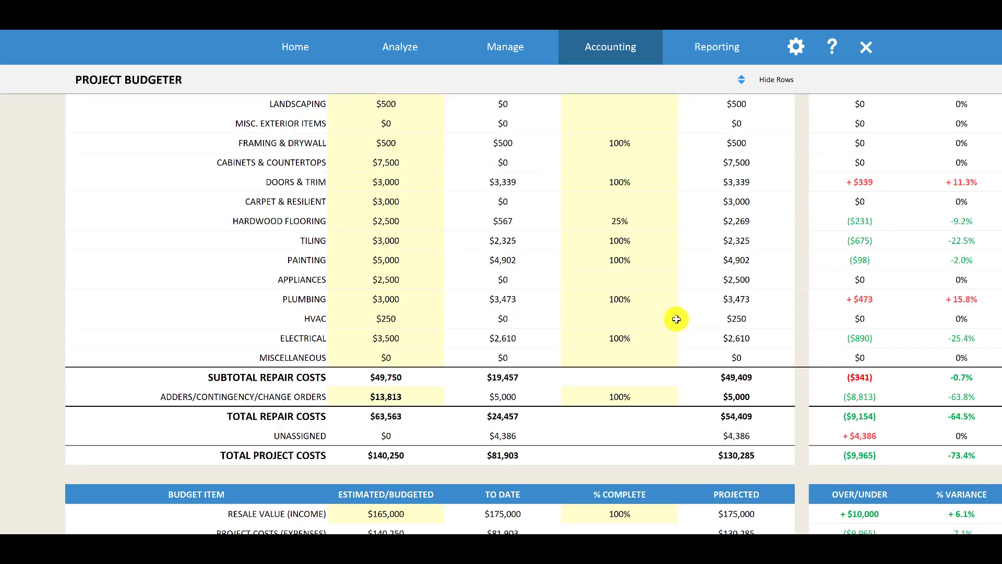
click(625, 47)
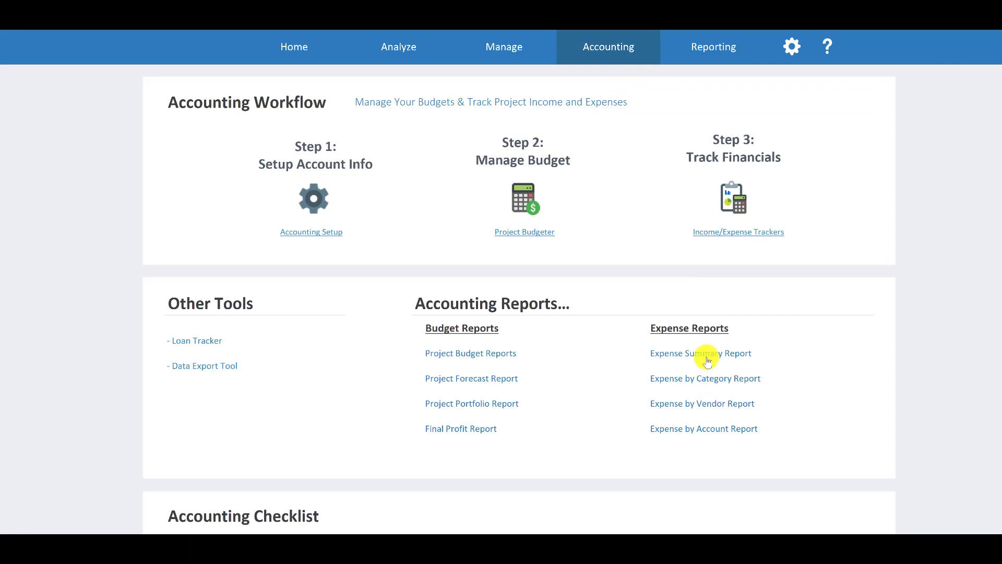
- Confirm the Expense Summary Report lists ($5,000) under Adders/Contingency/Change Orders, then return to Accounting Workflow
click(750, 355)
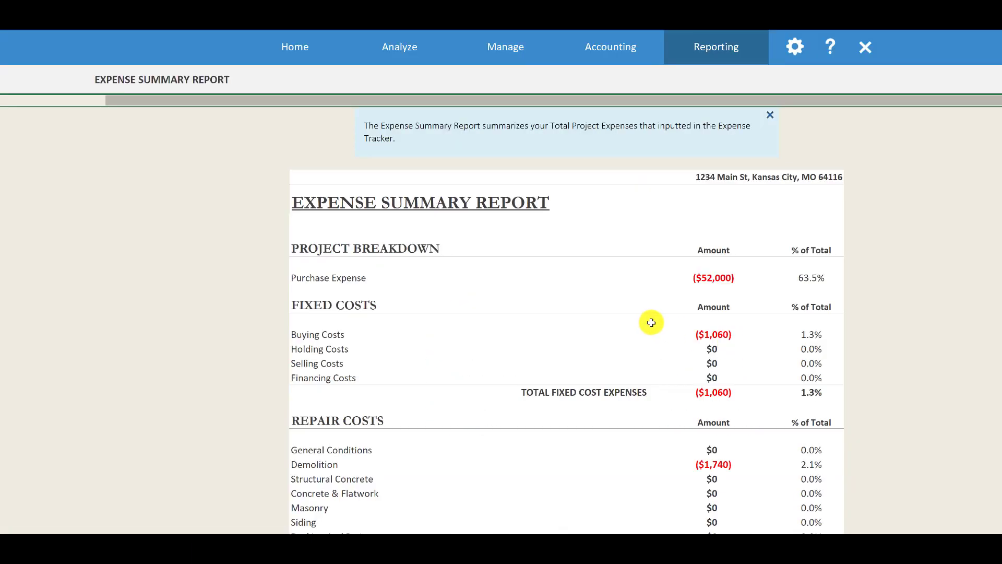
scroll(650, 322, down, 3)
scroll(650, 322, down, 4)
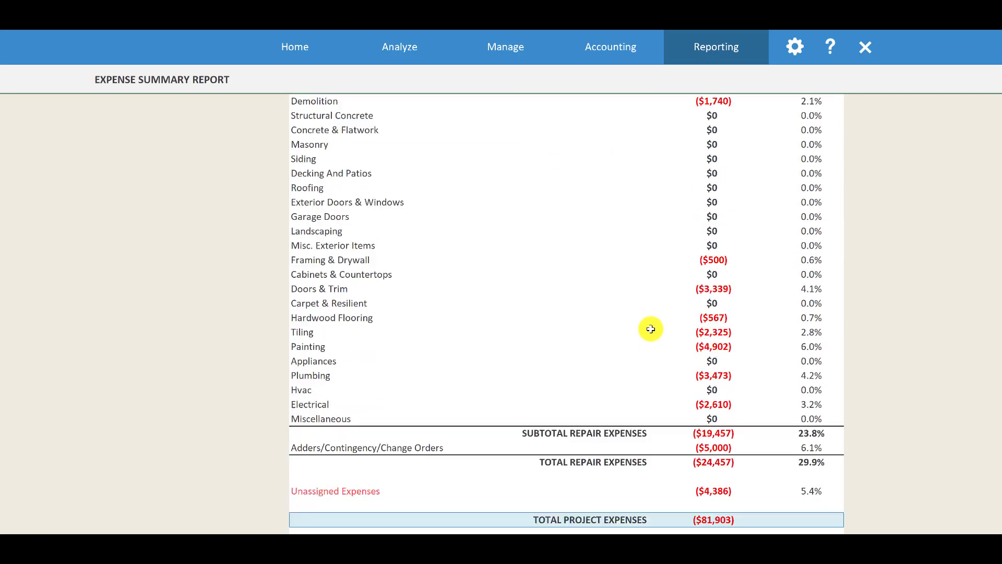
click(736, 448)
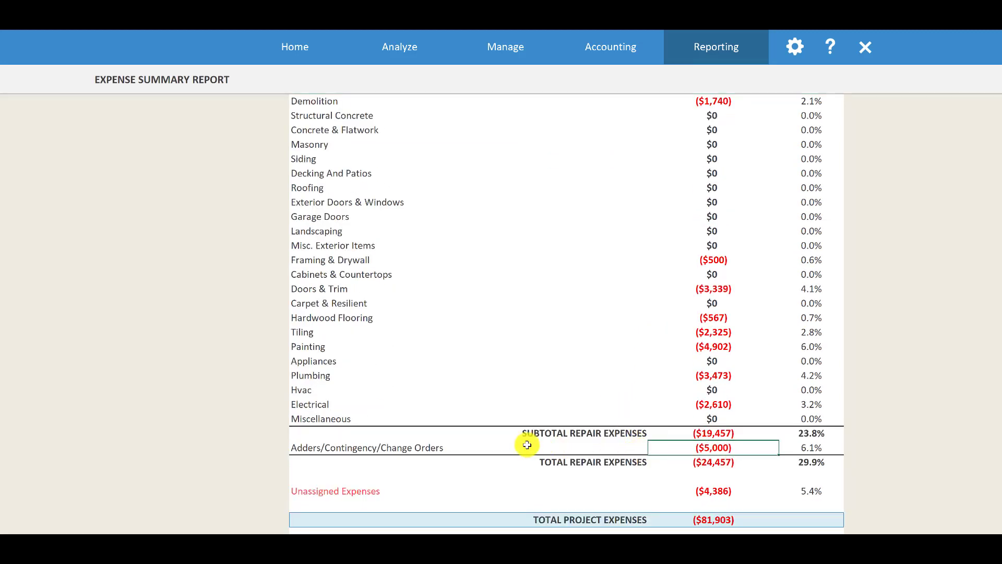
click(622, 52)
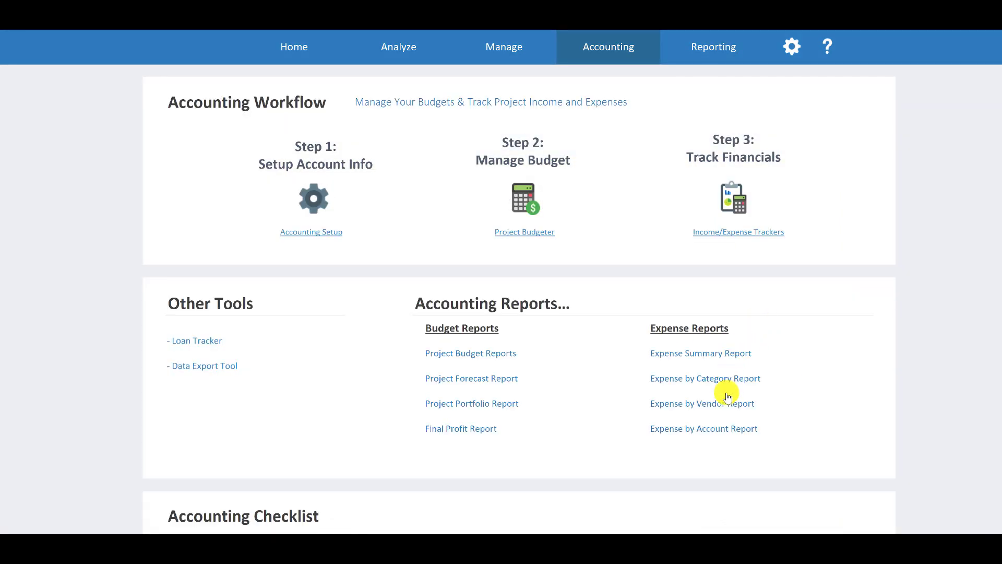
- In the Expense by Category Report, check the CHANGE ORDER category's $5,000 total
click(728, 378)
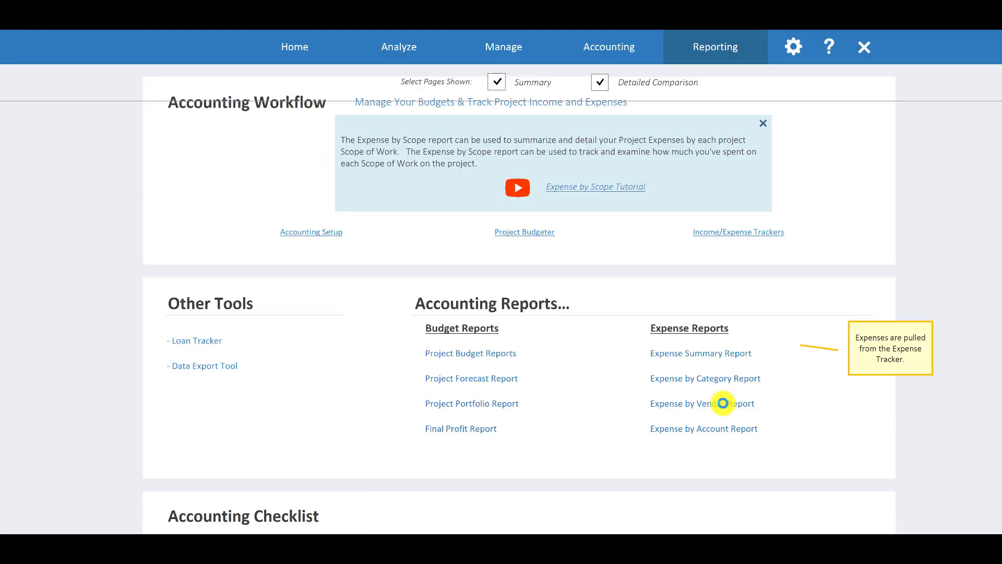
scroll(676, 379, down, 3)
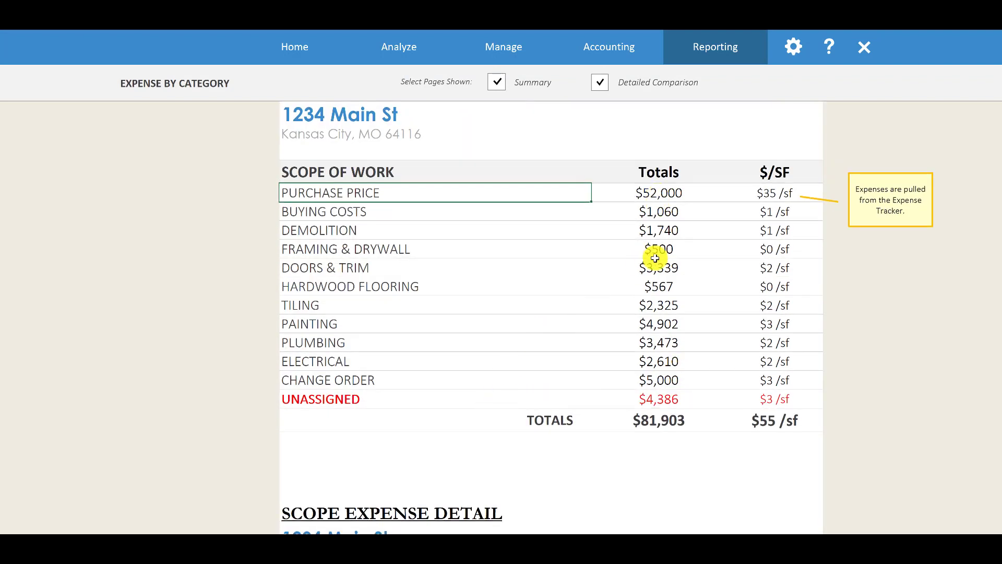
click(664, 379)
click(450, 385)
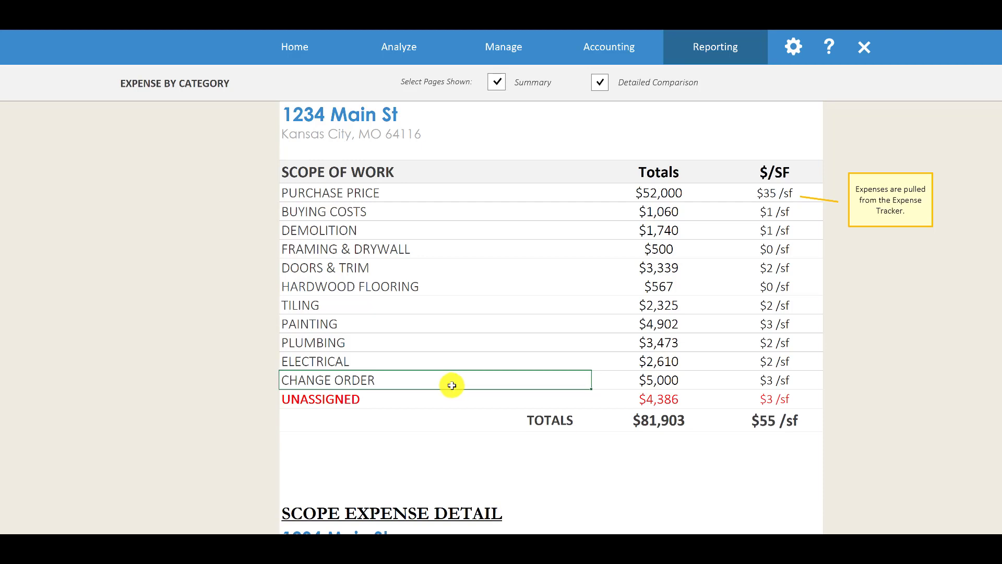
click(674, 377)
click(480, 380)
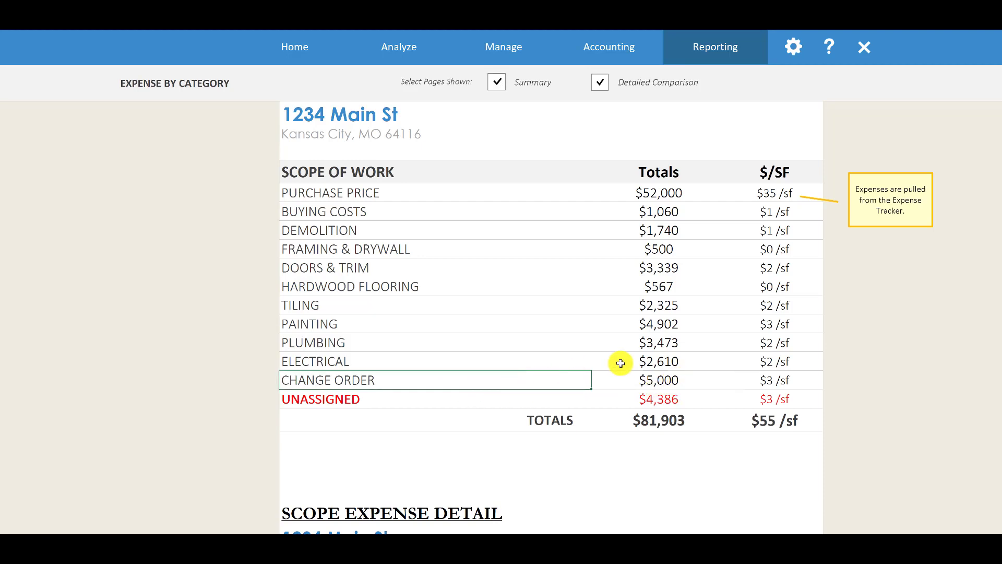
click(653, 385)
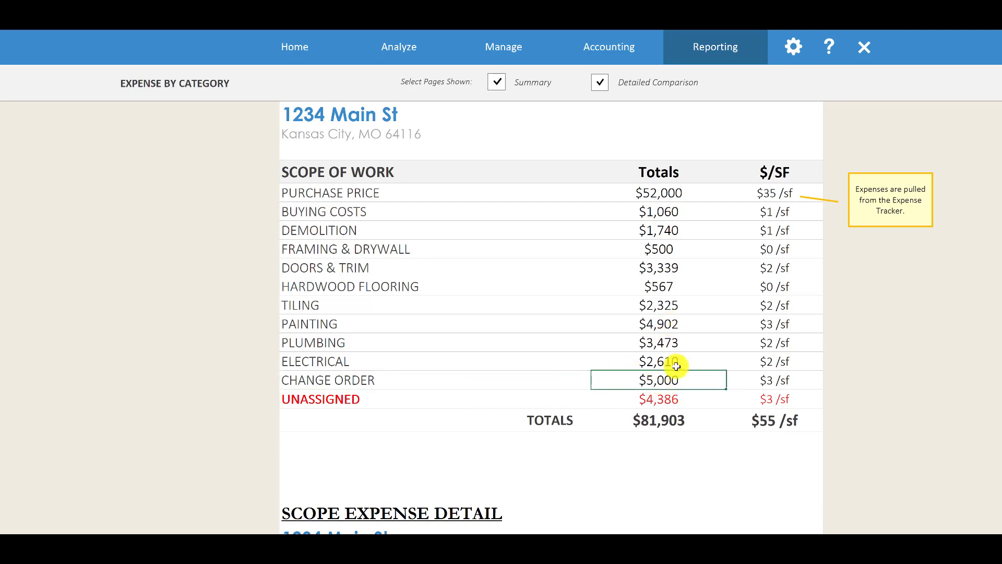
- Inspect the Change Order #2 Building New Deck entry ($5,000.00) and the $0.00 CHANGE ORDER TOTALS row
scroll(675, 364, down, 5)
scroll(685, 366, down, 6)
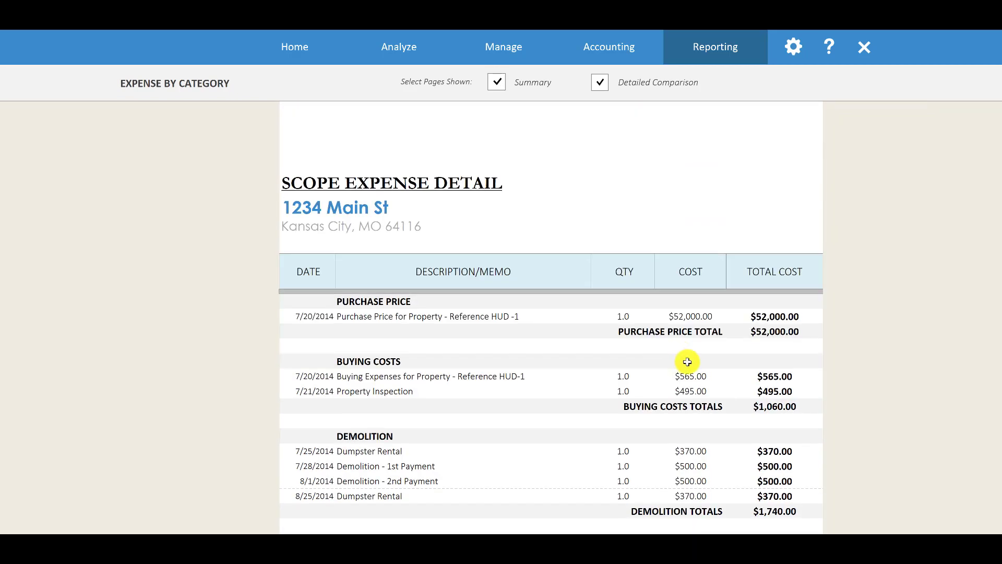
scroll(695, 366, down, 3)
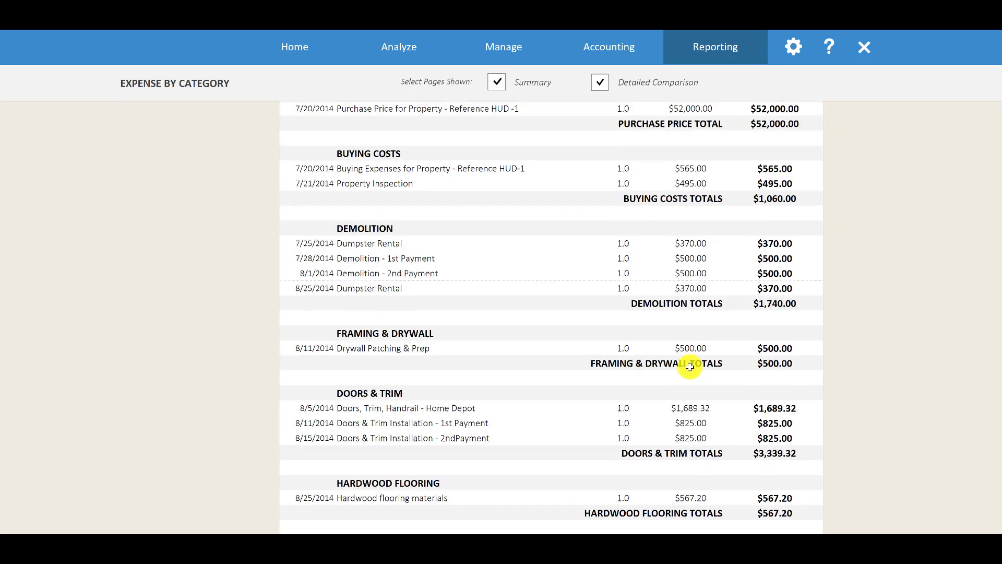
scroll(701, 389, down, 6)
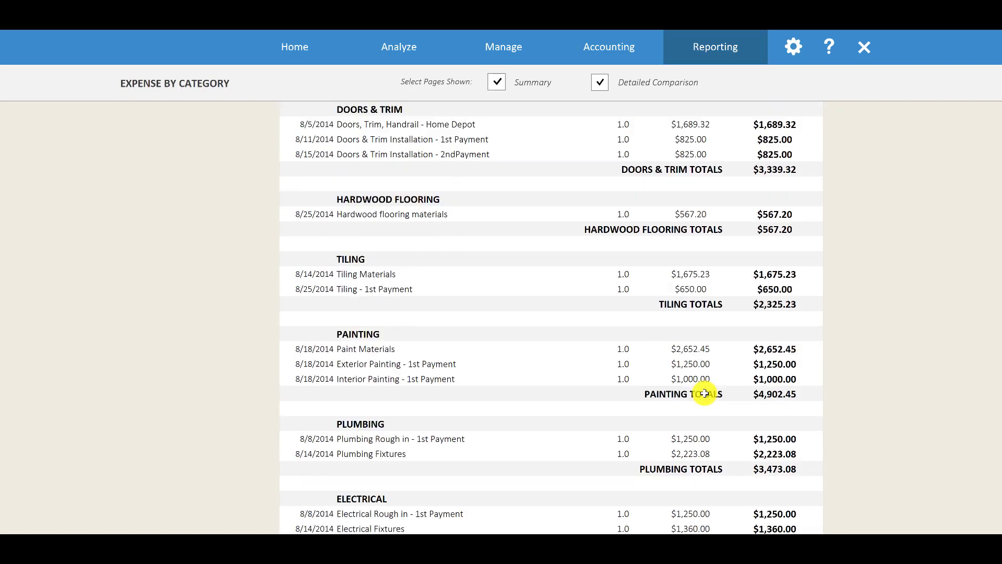
click(437, 427)
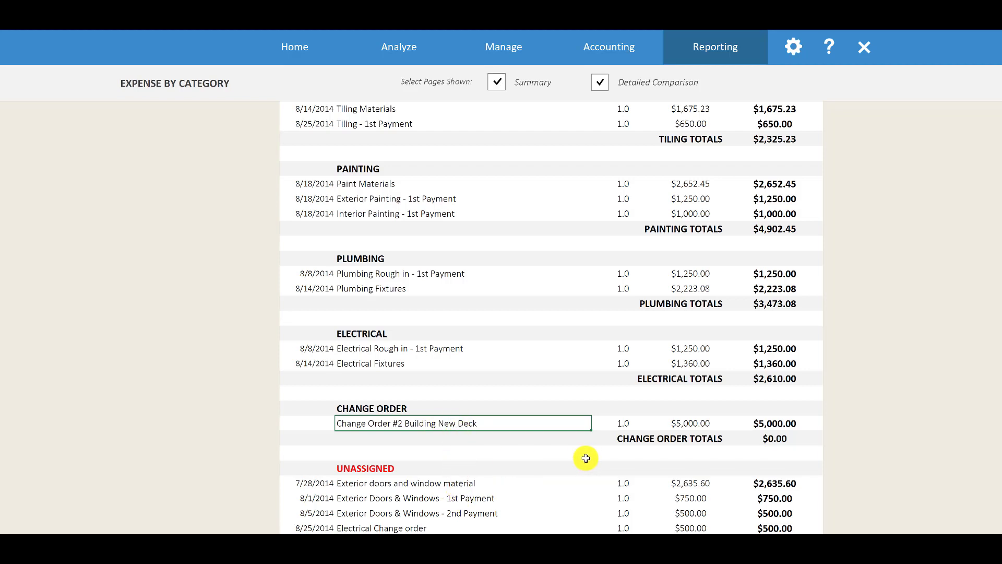
click(720, 441)
click(750, 438)
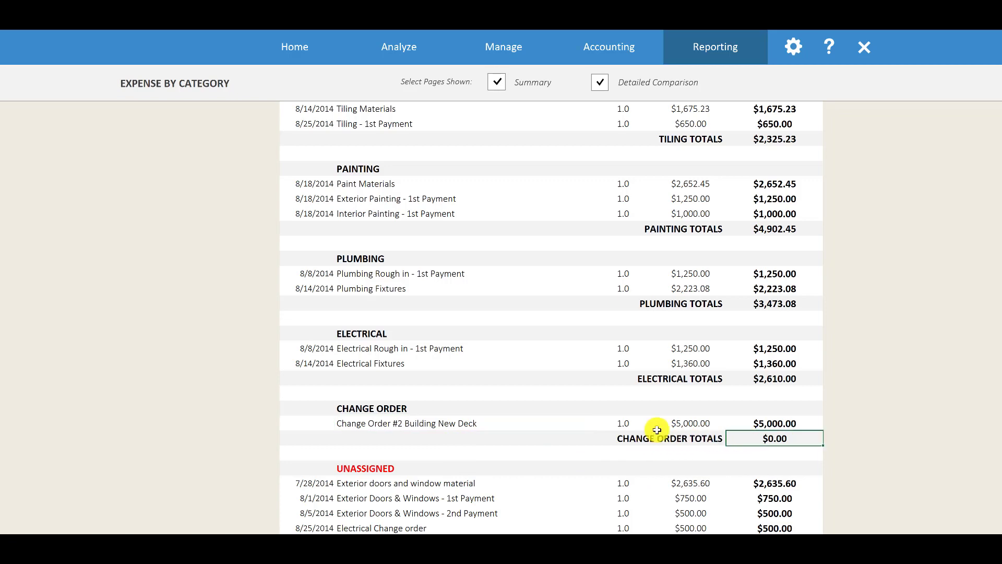
click(659, 418)
- Return to the Accounting Workflow page and reopen the Project Budgeter
scroll(654, 380, up, 3)
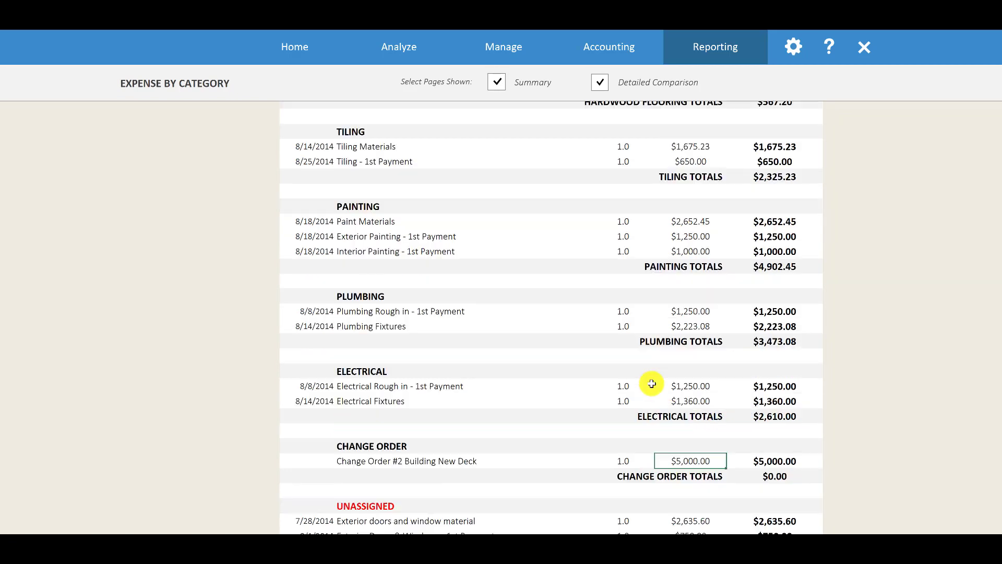
scroll(654, 380, up, 8)
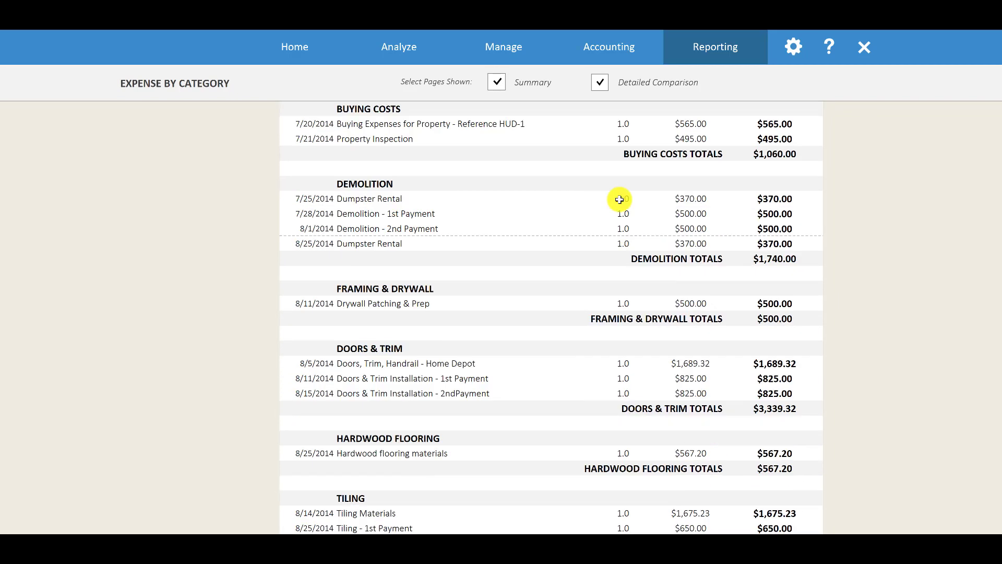
click(602, 48)
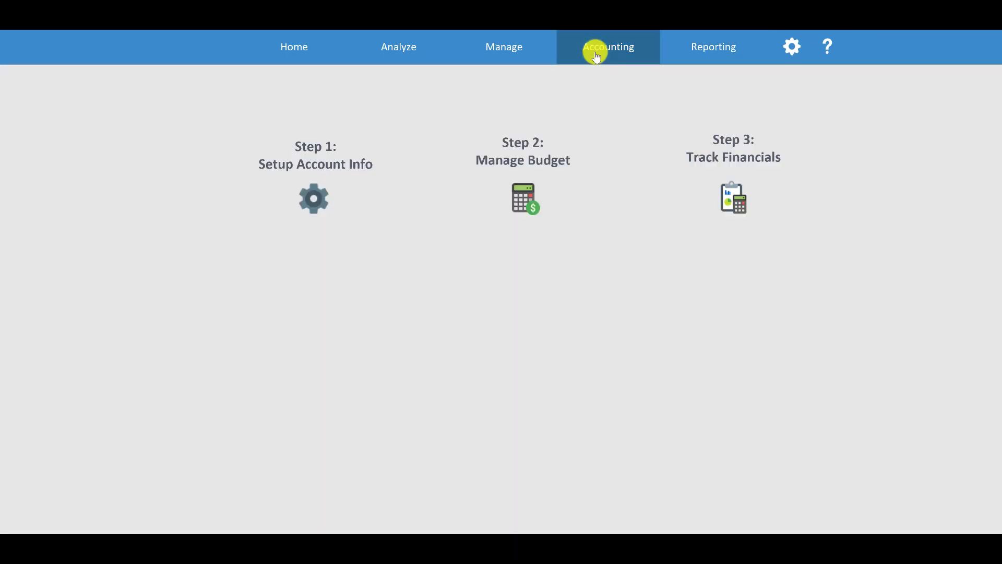
click(529, 197)
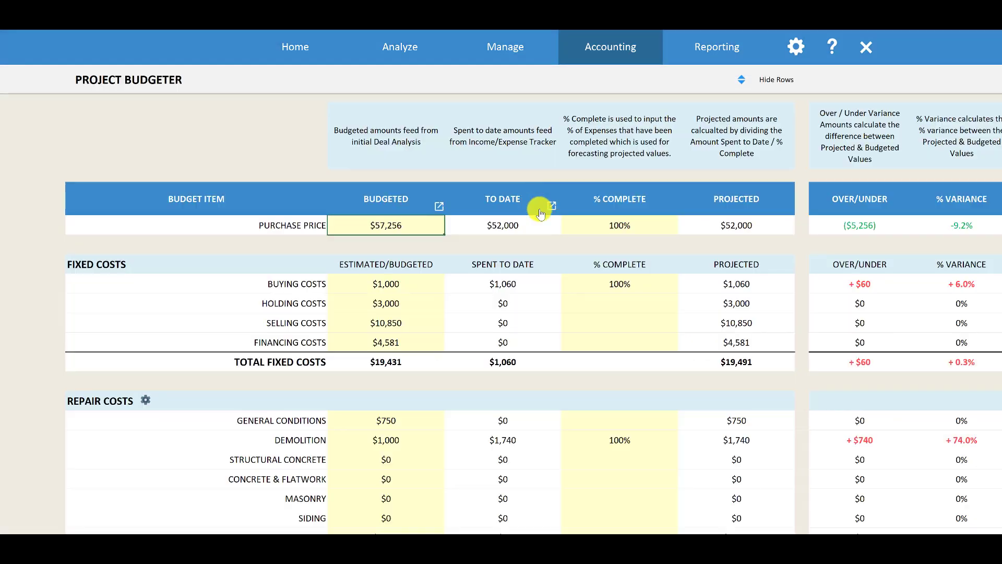